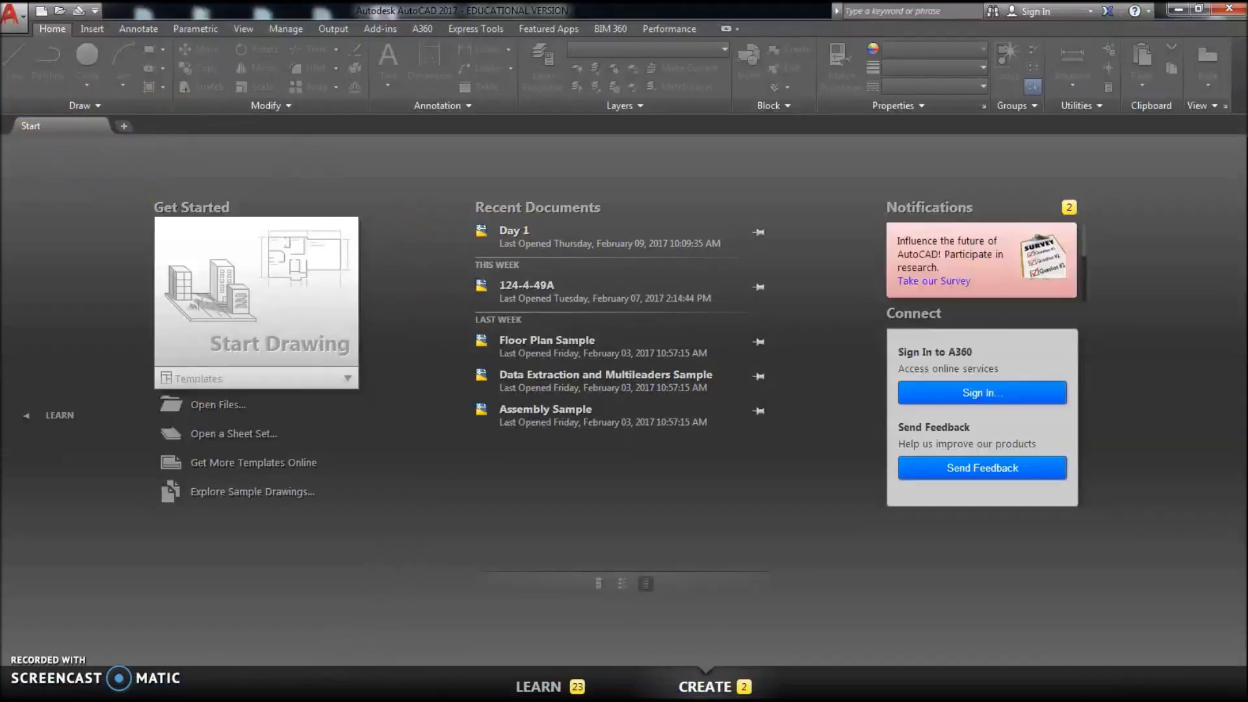
Start a new drawing so the template list appears with acad as the default
click(43, 13)
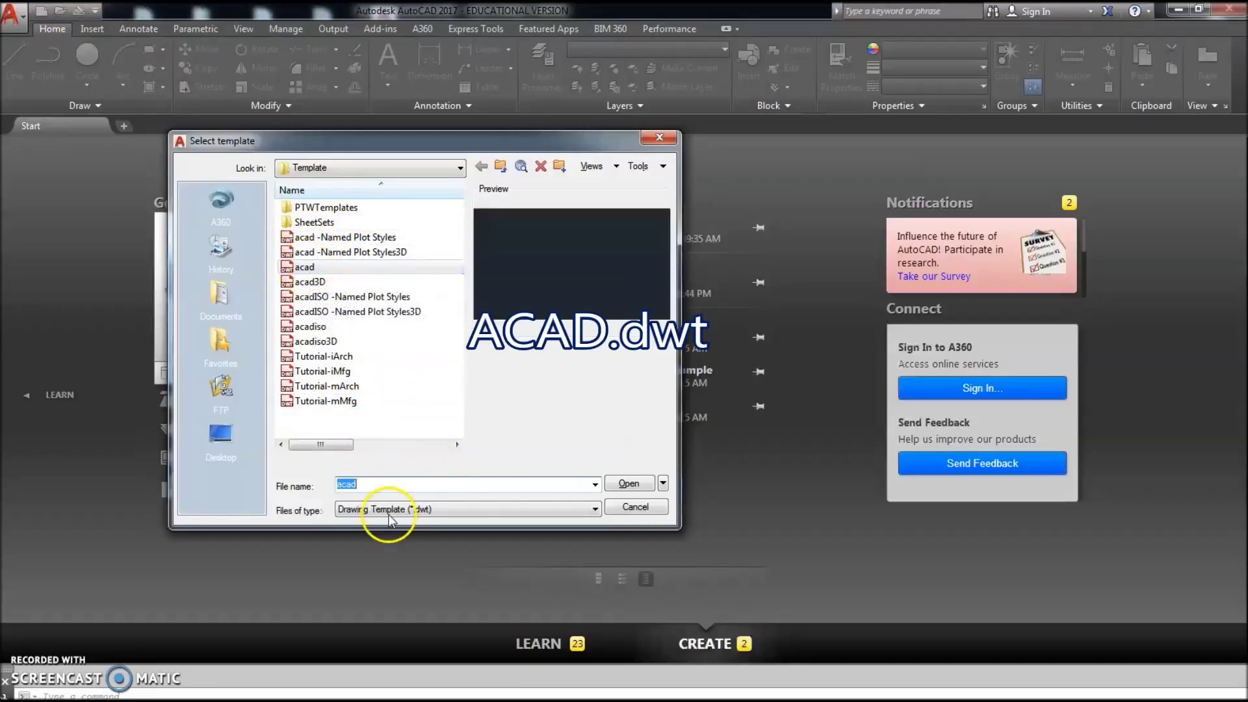
Create the blank drawing Drawing2 from the acad.dwt template
click(628, 483)
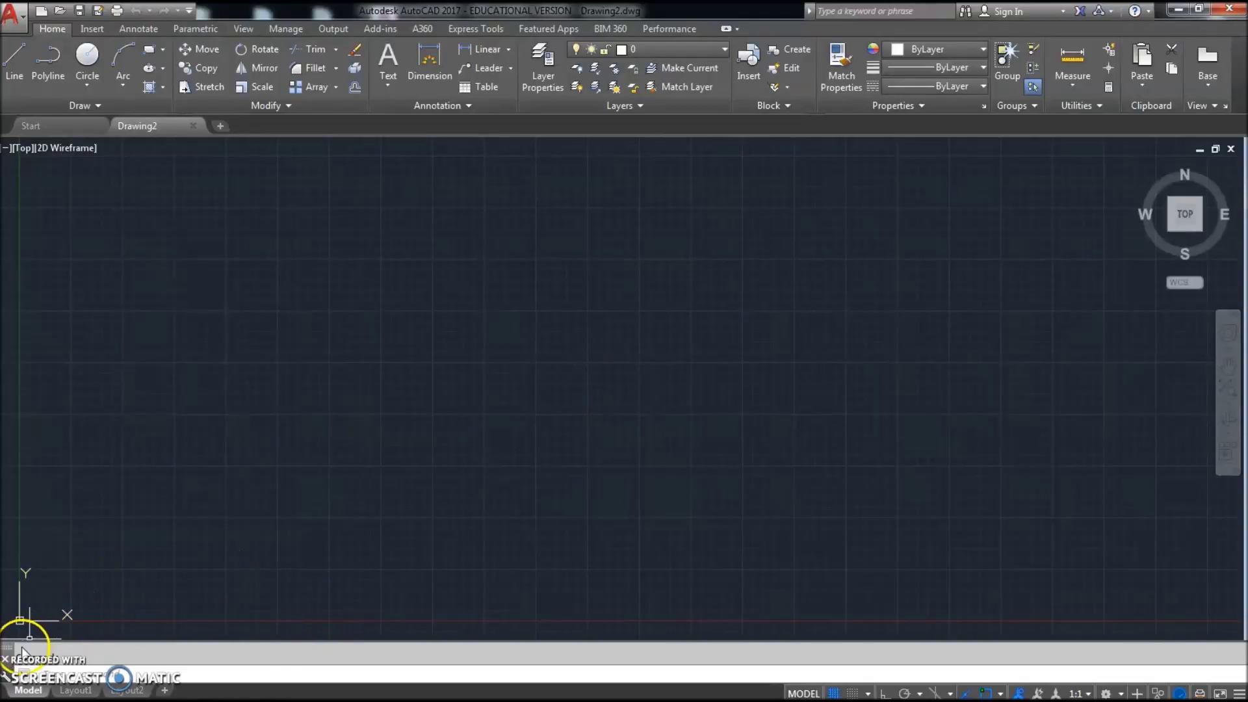
Float and re-dock the command line, then bring up the 124-4-49A reference image
drag(8, 650, 386, 644)
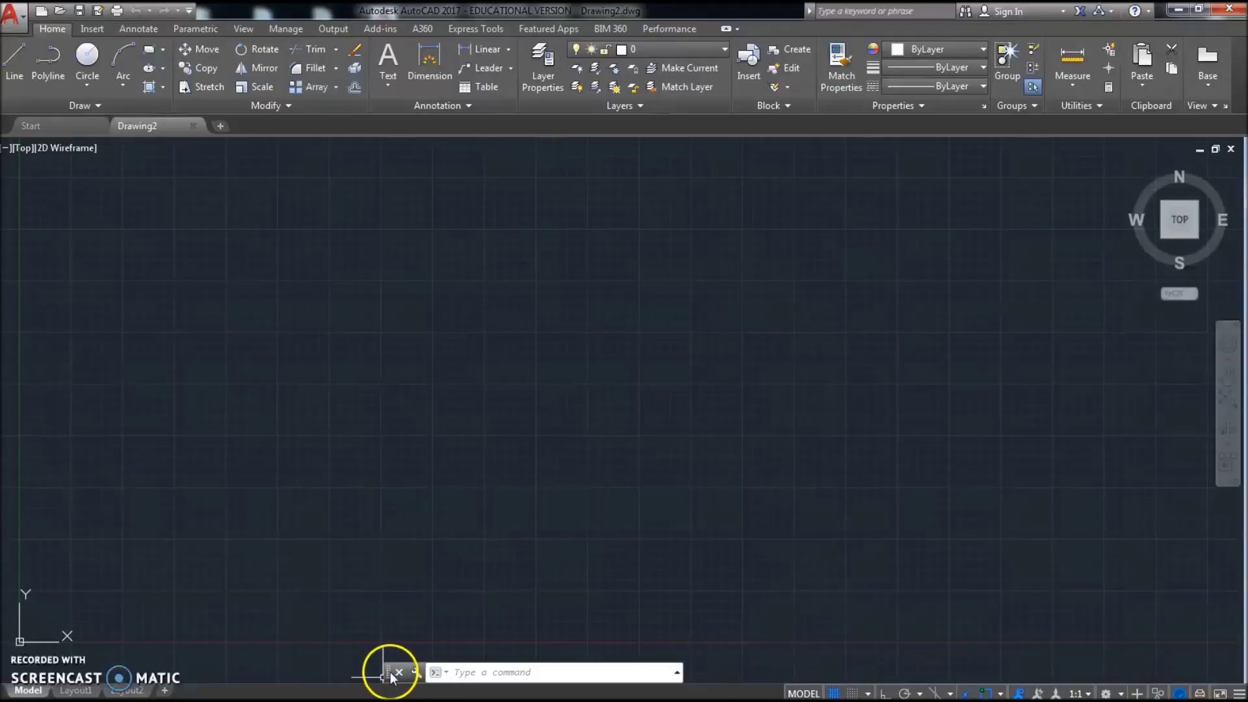
drag(386, 676, 78, 676)
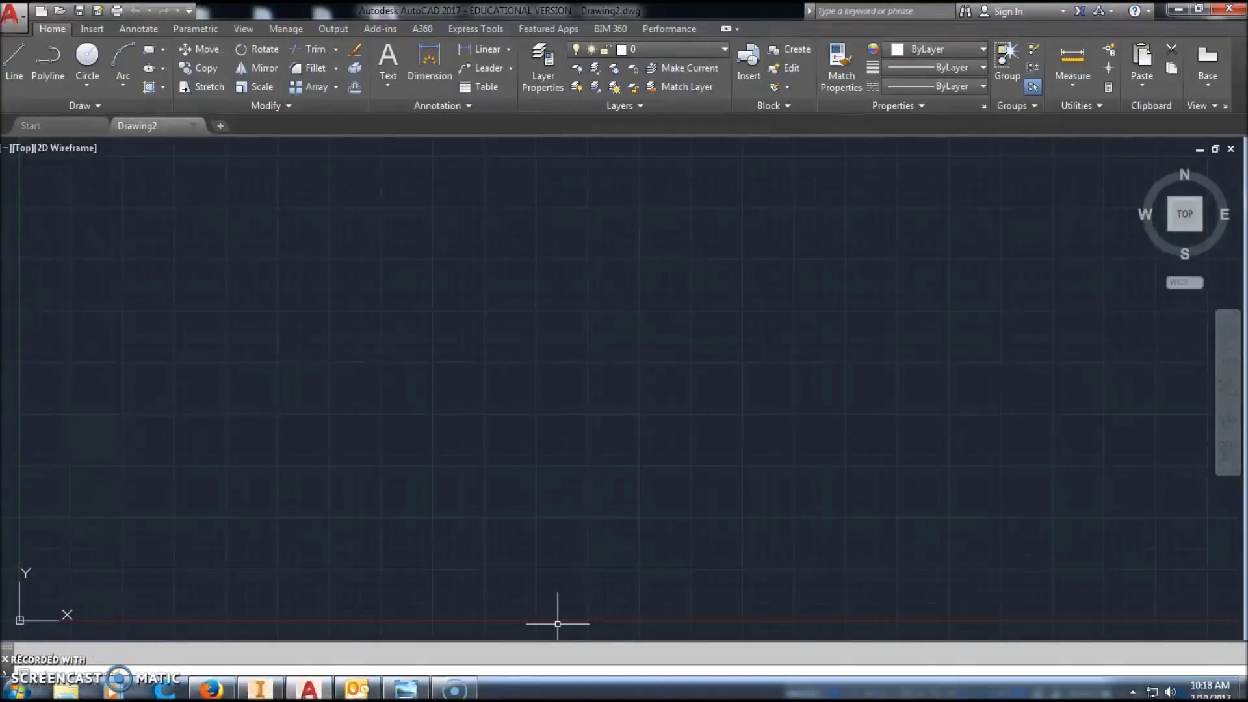
click(405, 689)
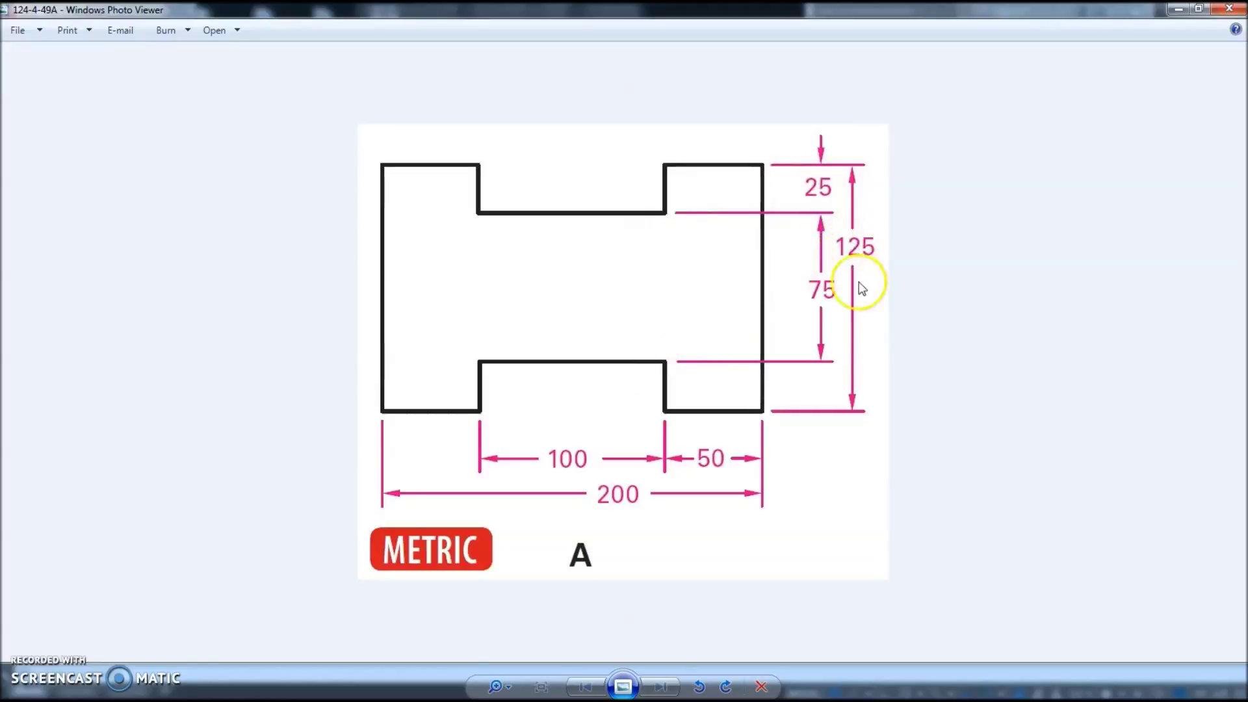
mouse_move(418, 697)
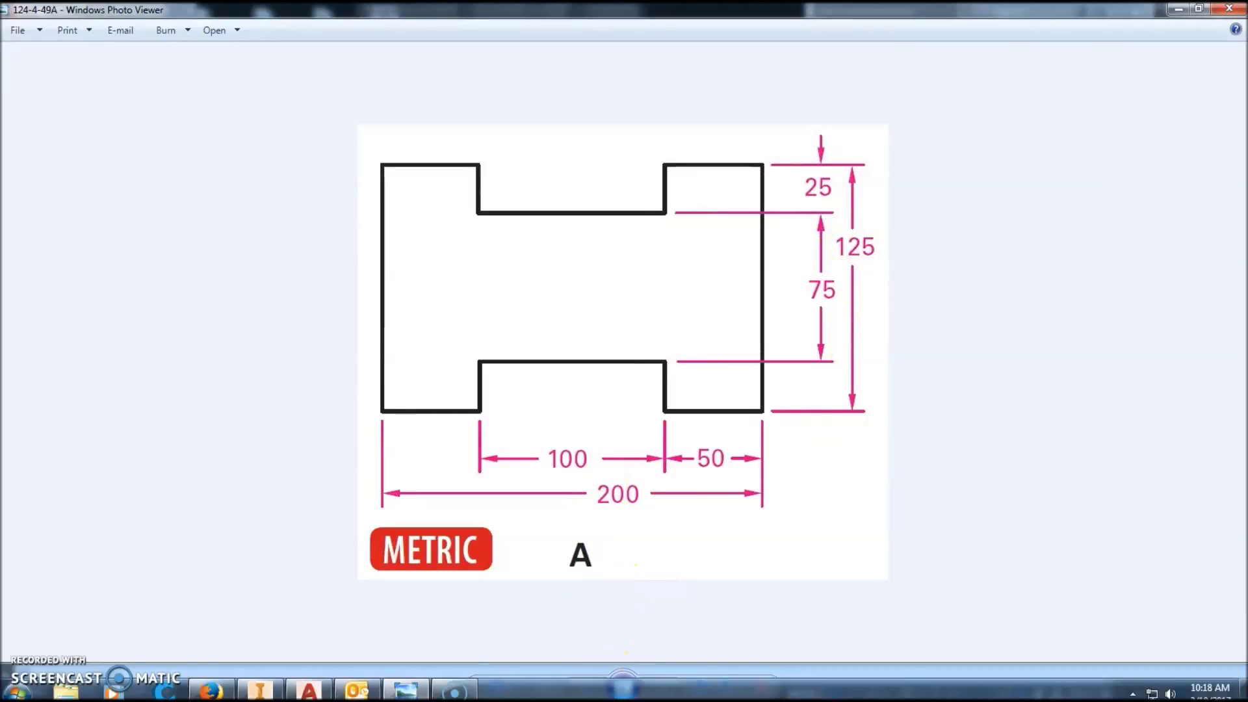
Back in AutoCAD, start a line with Ortho on: 50 across, then 25 up
click(328, 690)
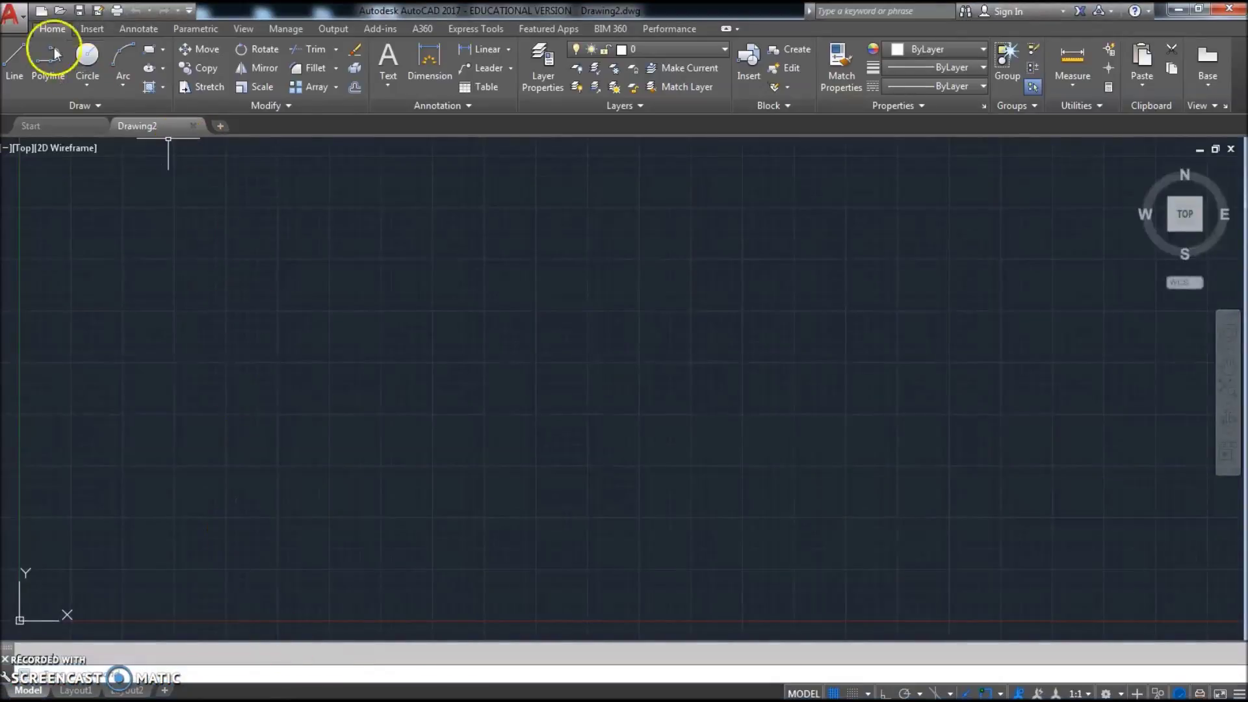
click(14, 59)
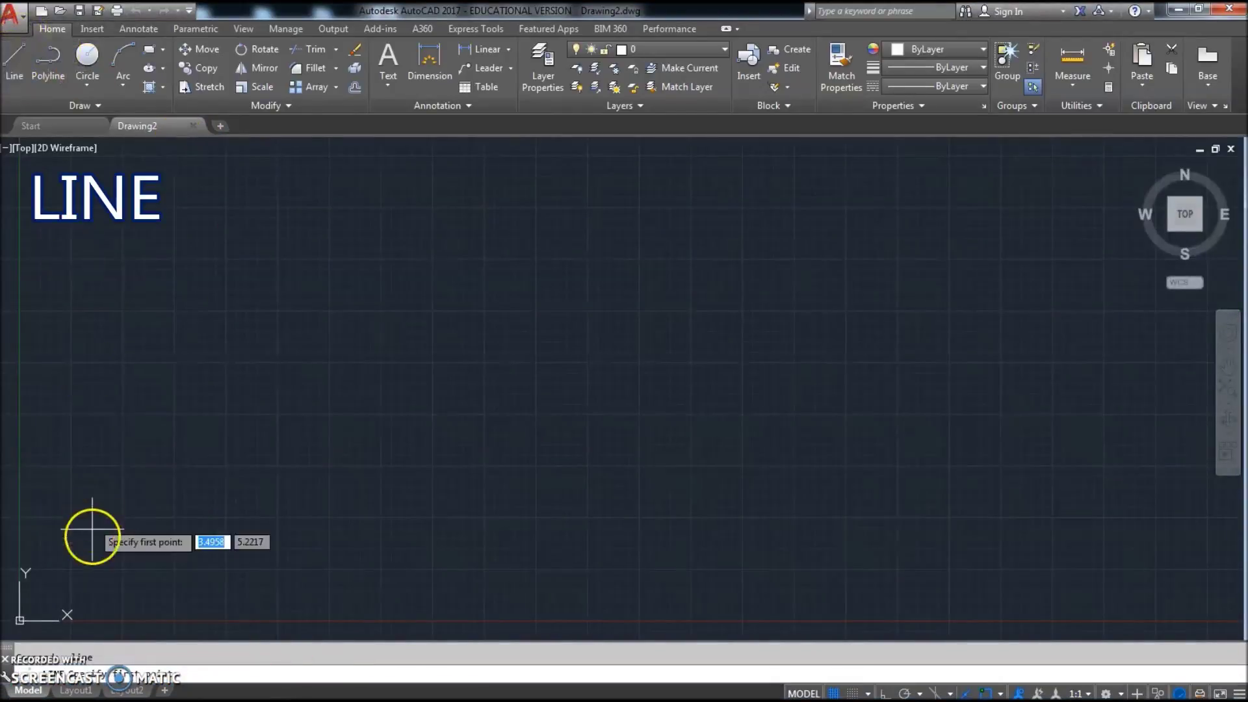
click(50, 587)
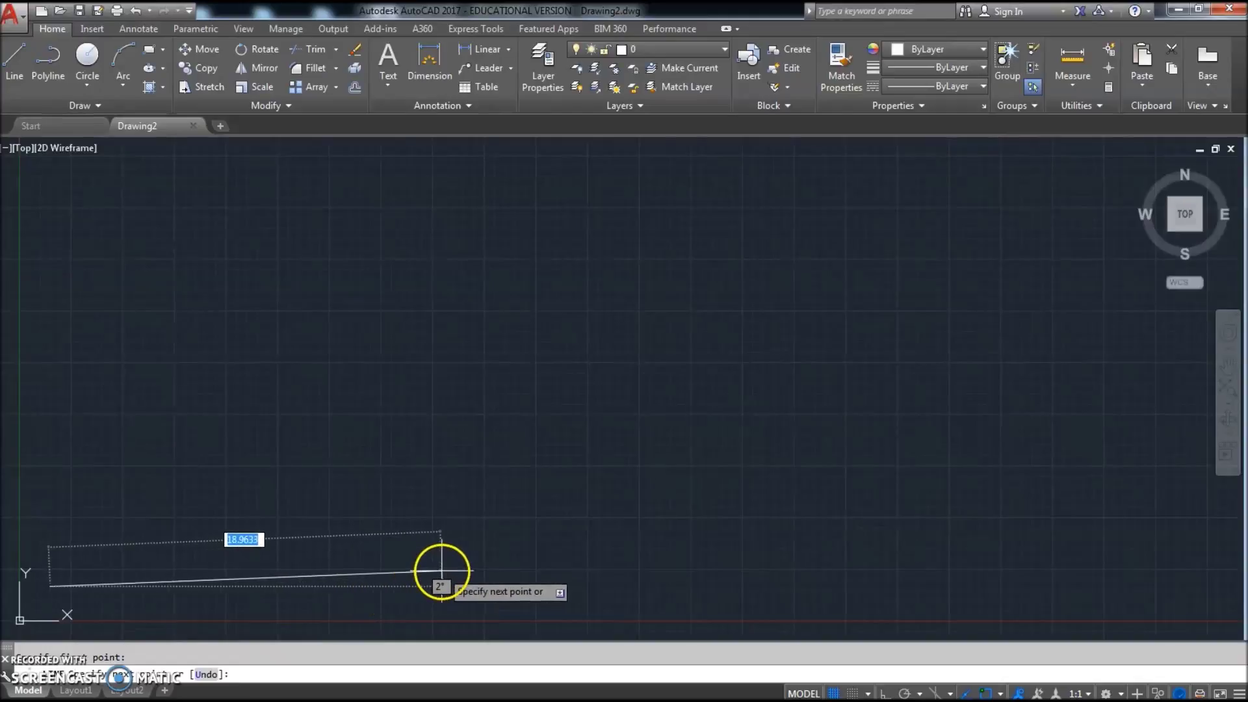
key(F8)
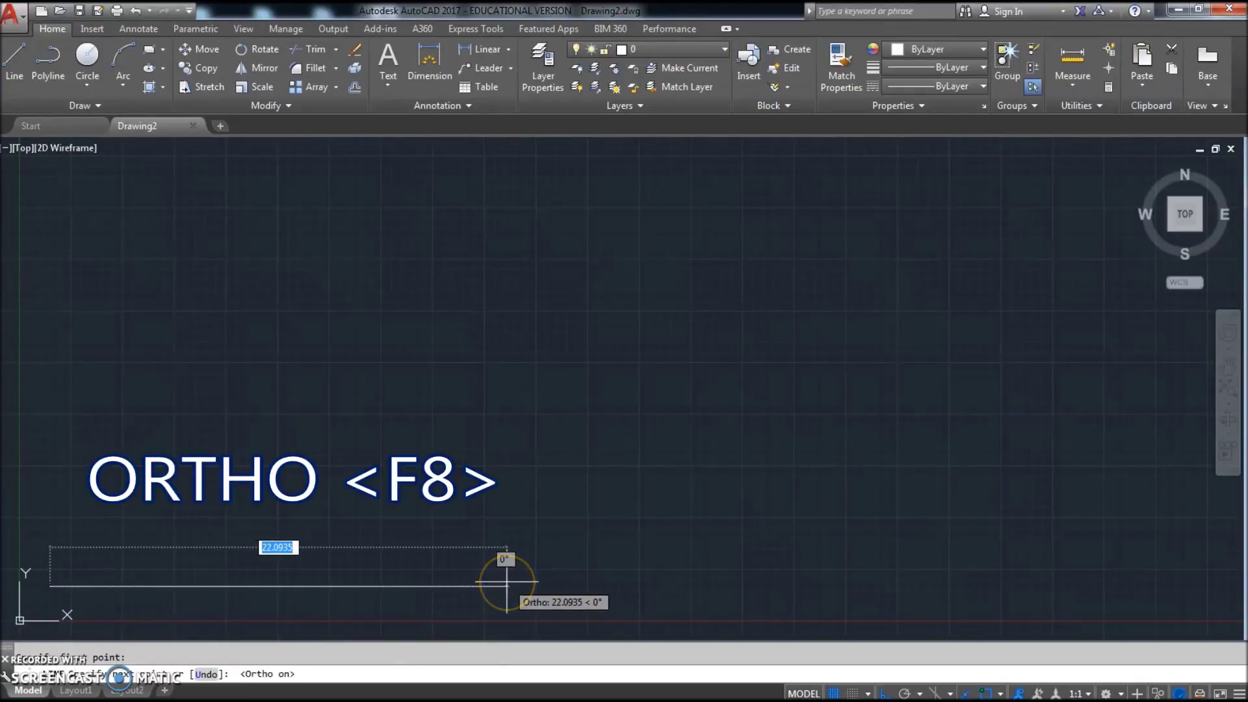
text(50)
key(Return)
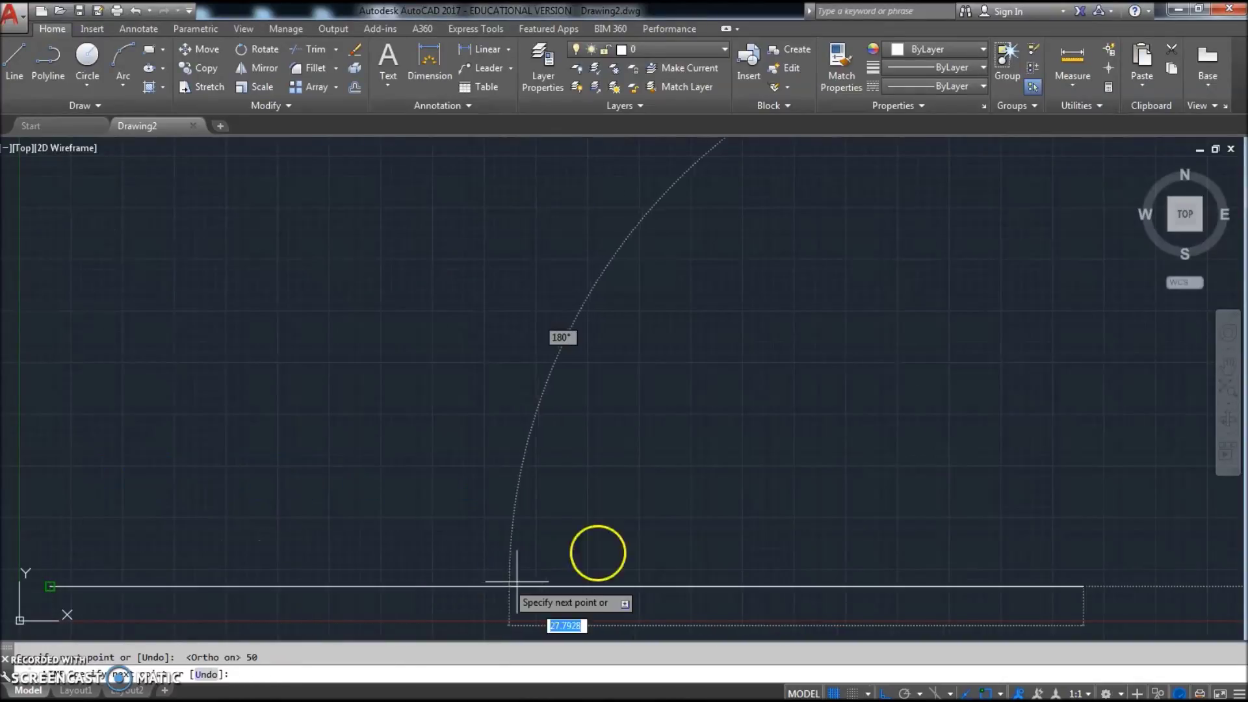
text(25)
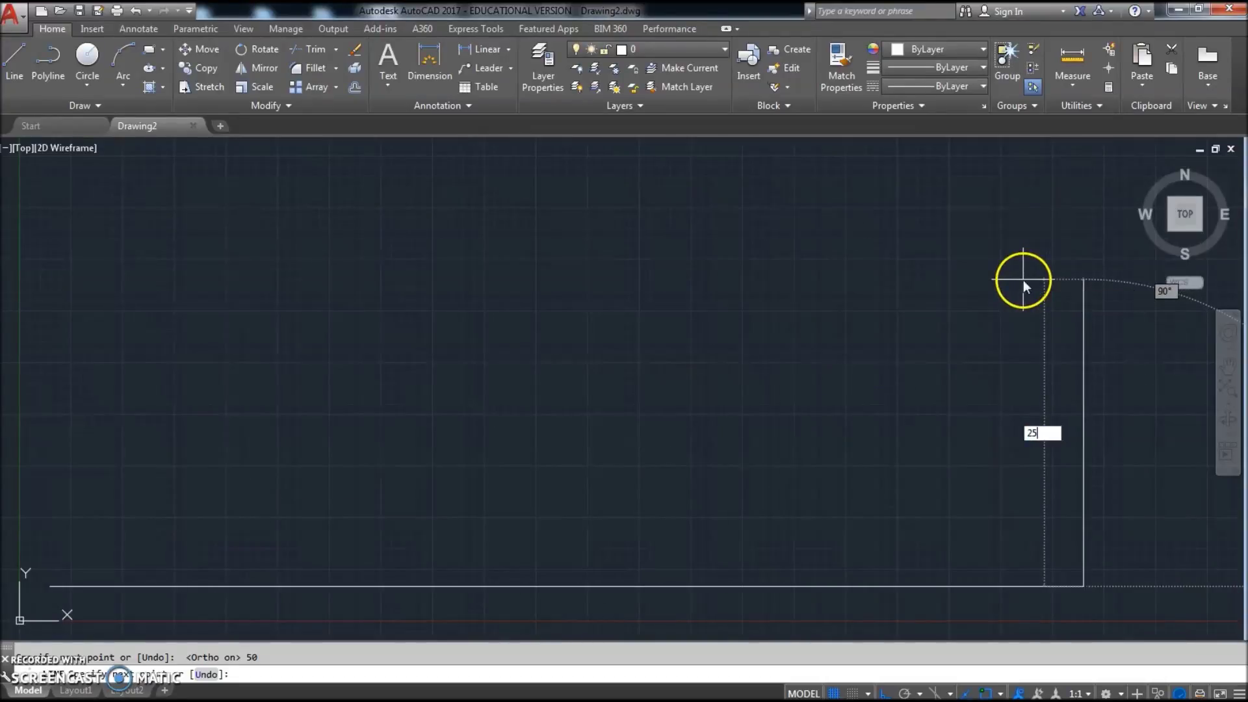
key(Return)
Continue the bottom edge with 100 across, 25 down and a final 50 across
scroll(1020, 286, up, 5)
scroll(1015, 294, down, 5)
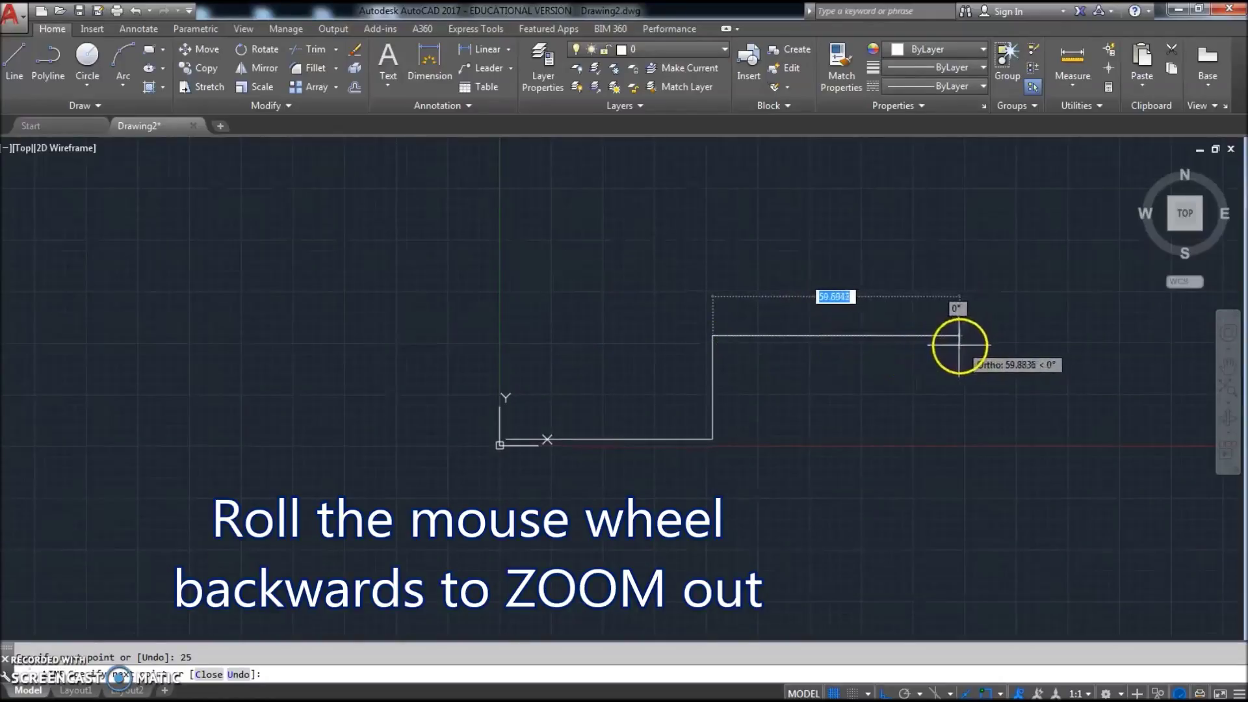
scroll(975, 351, down, 2)
scroll(936, 342, down, 2)
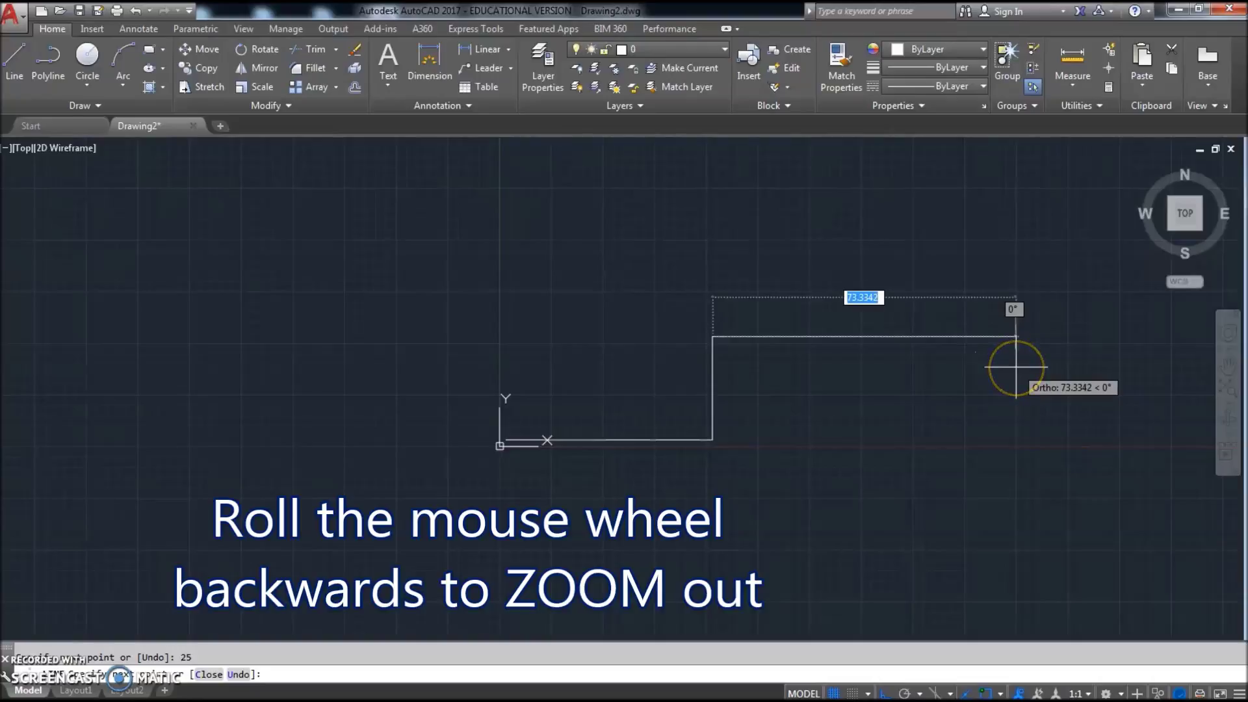
text(100)
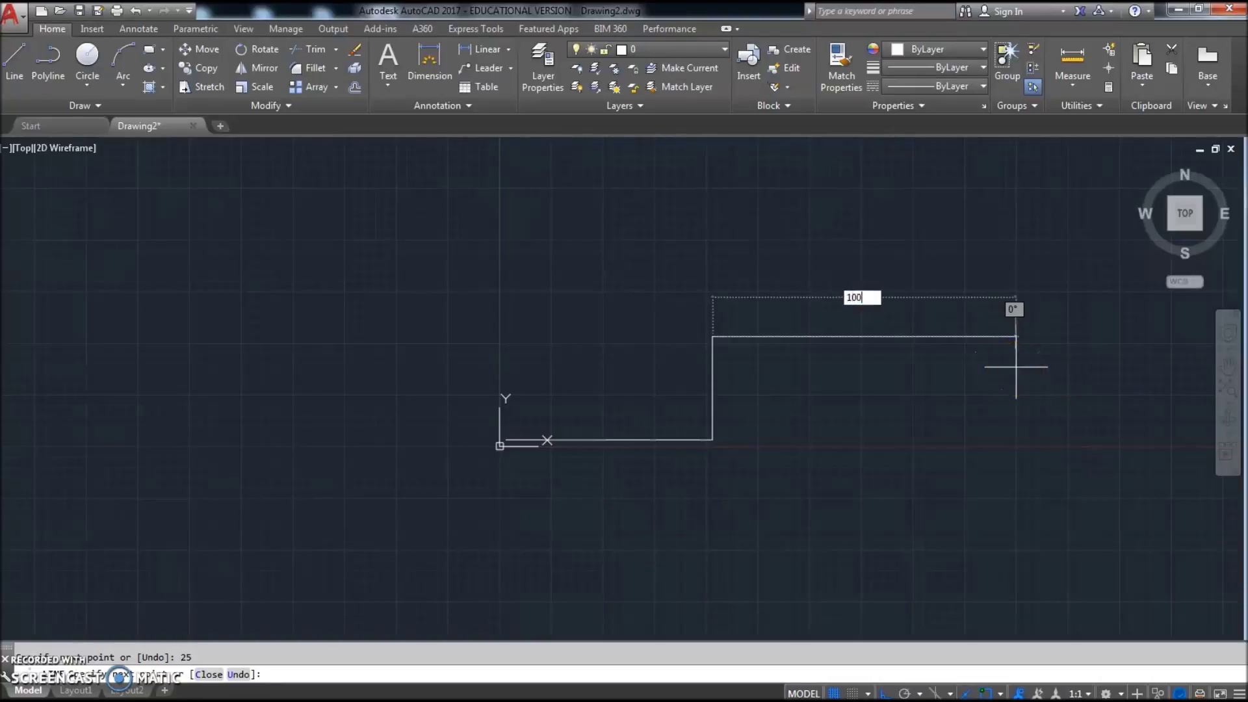
key(Return)
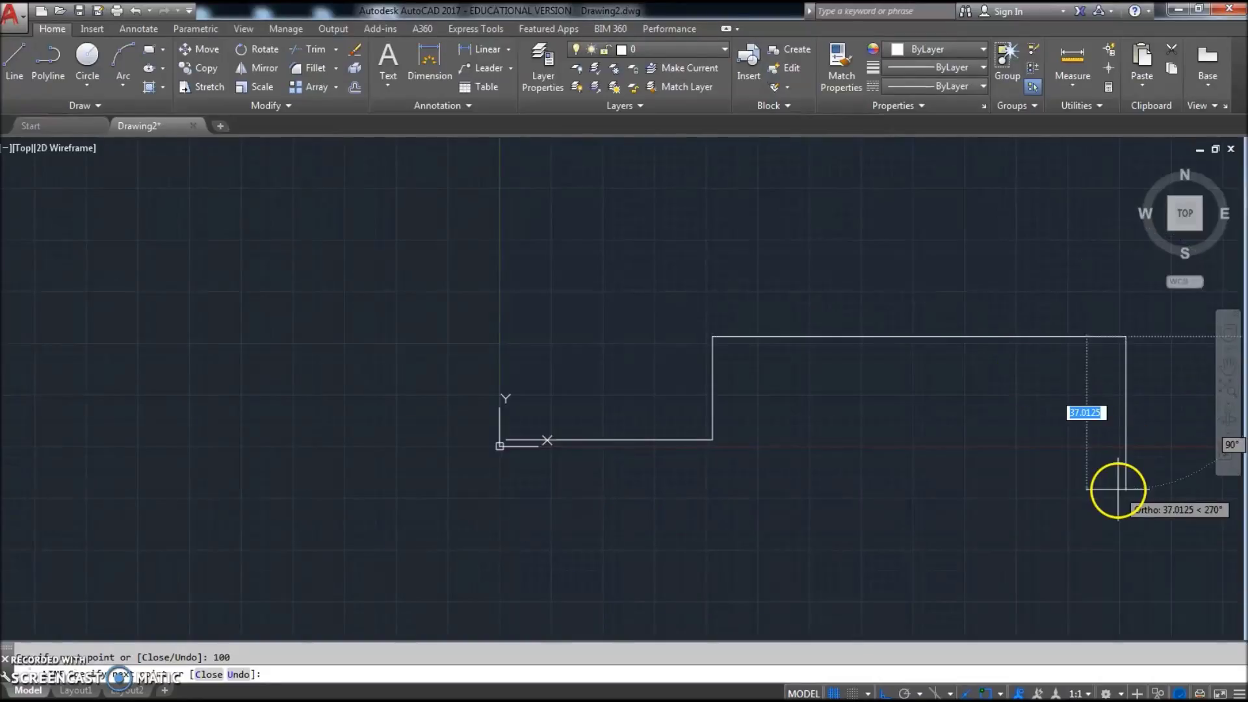
text(25)
key(Return)
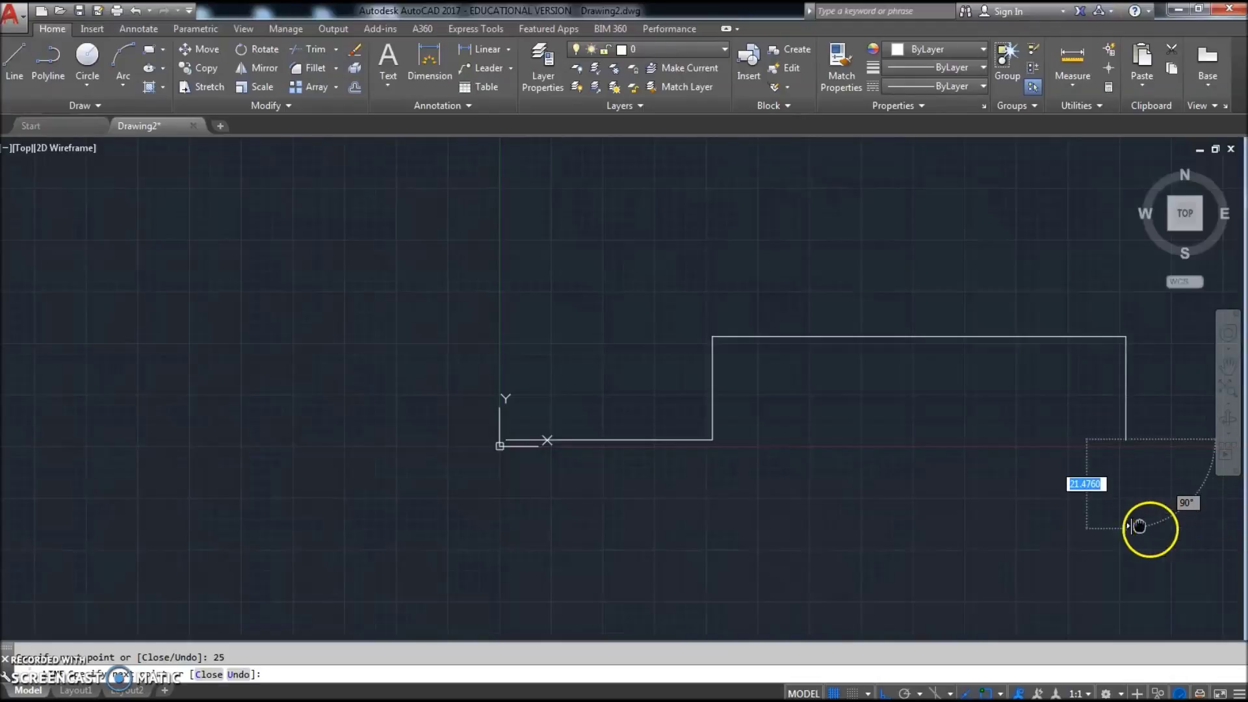
middle_drag(1138, 527, 1139, 504)
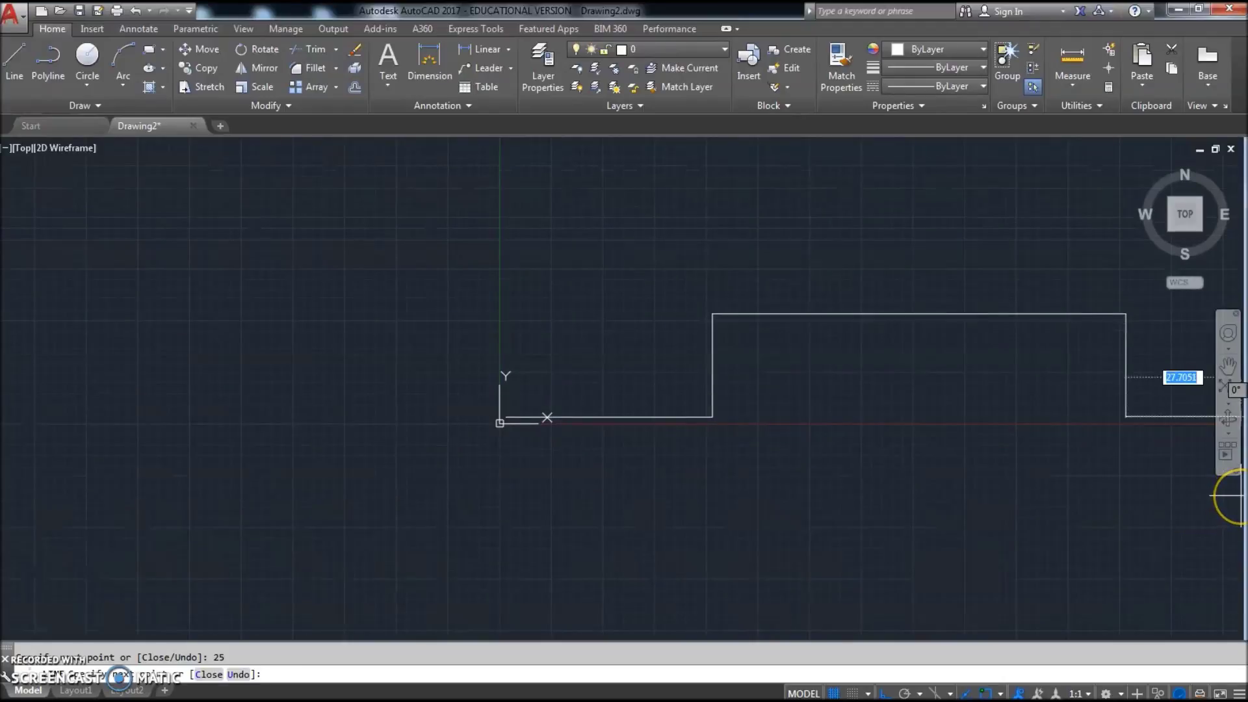
text(50)
key(Return)
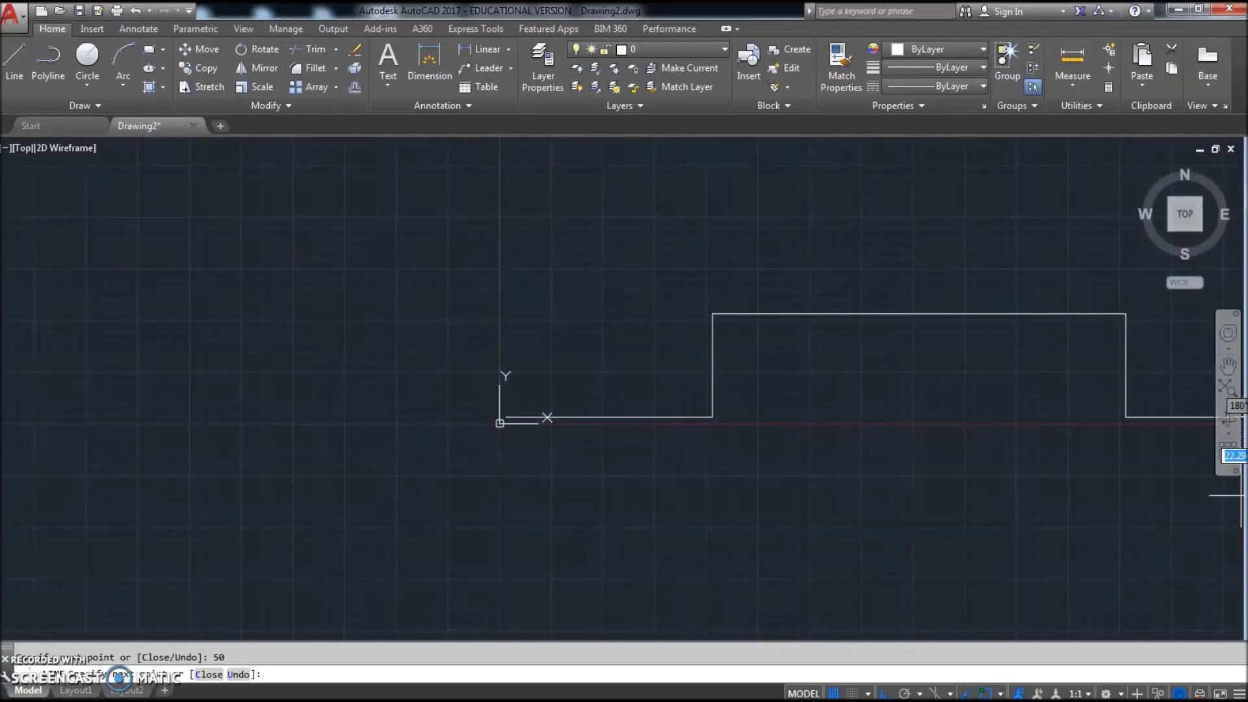
key(Escape)
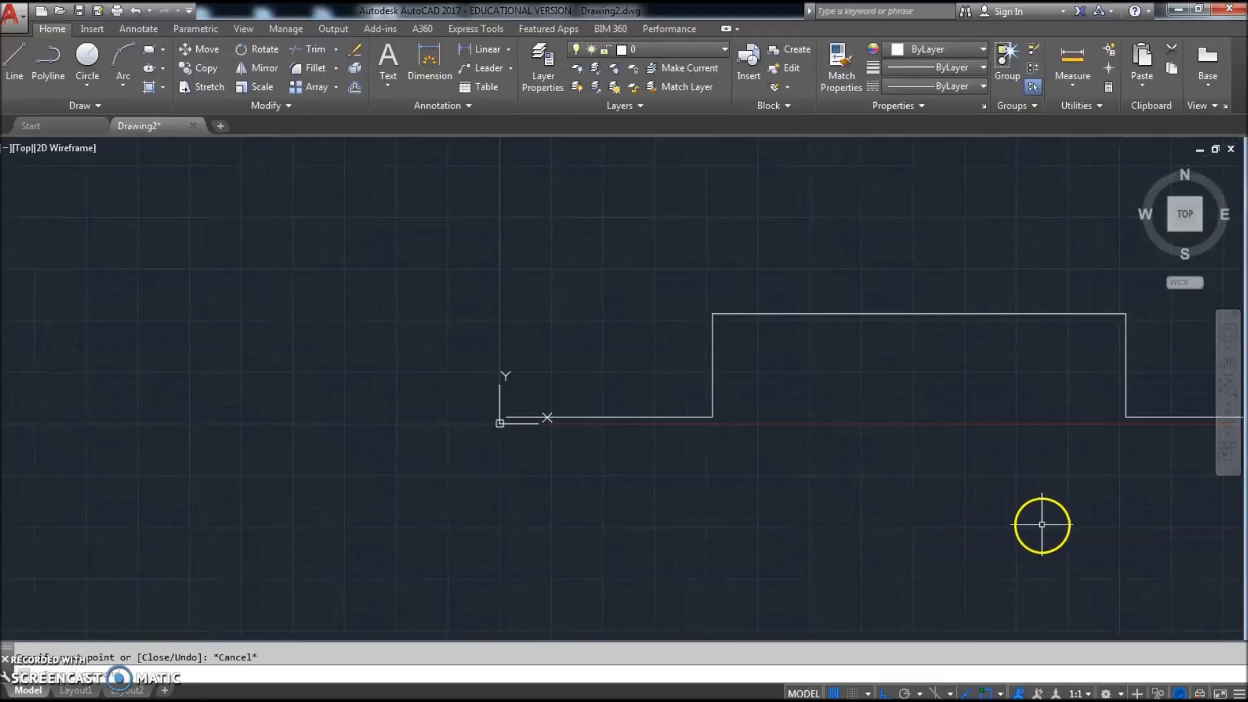
mouse_move(1041, 522)
middle_down()
mouse_move(1056, 511)
mouse_move(847, 491)
mouse_move(778, 520)
middle_up()
From the right end, draw the 125-unit right side and a 50-unit top segment leftward
middle_click(1057, 511)
middle_click(1056, 511)
scroll(1048, 510, up, 3)
scroll(1047, 494, down, 3)
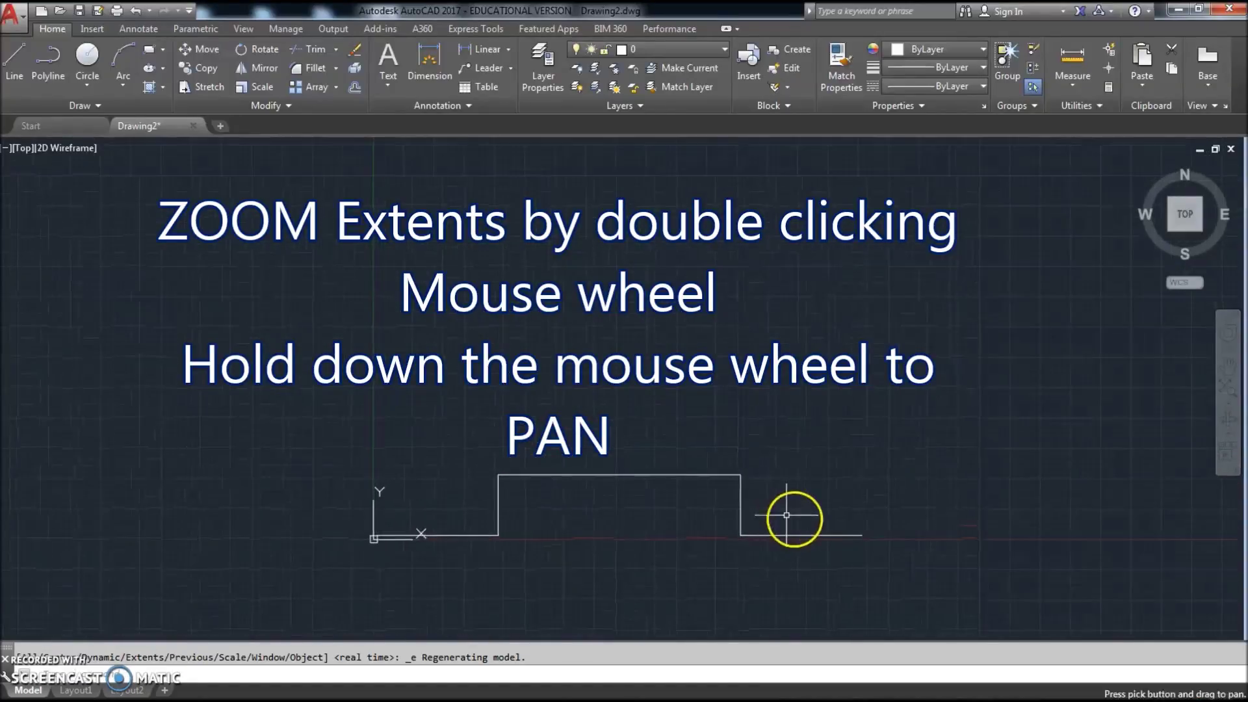
click(15, 62)
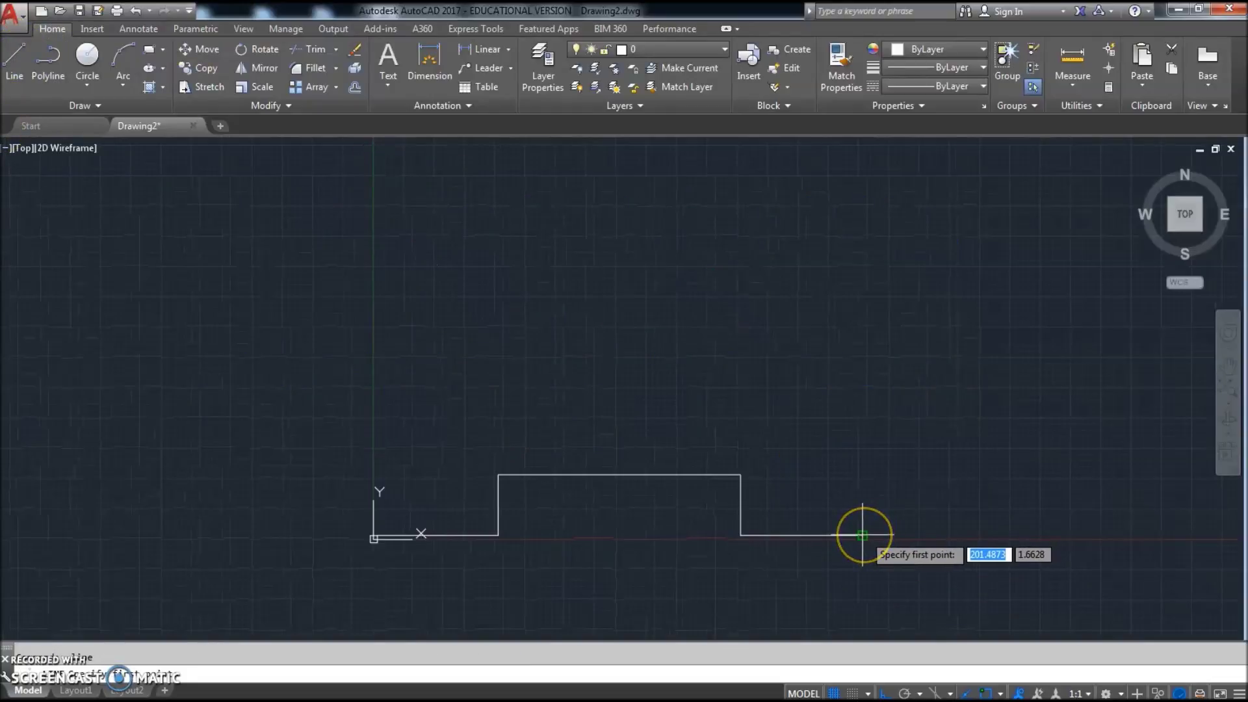
click(863, 535)
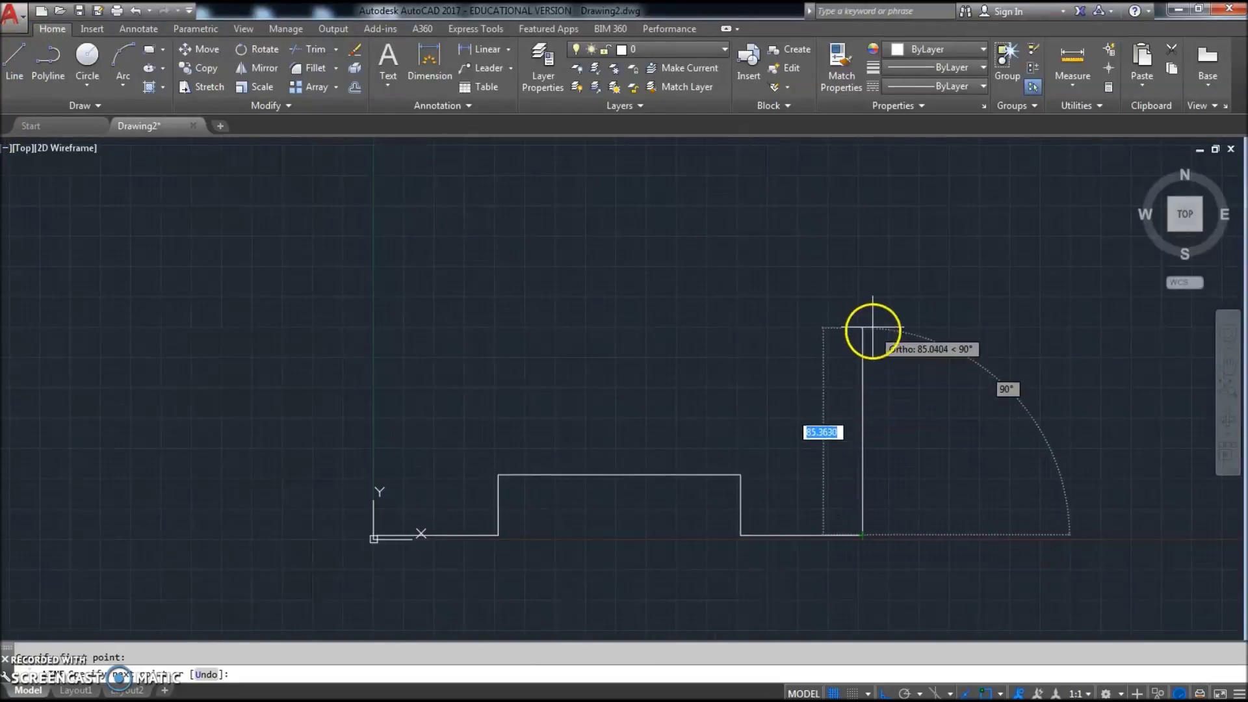
text(125)
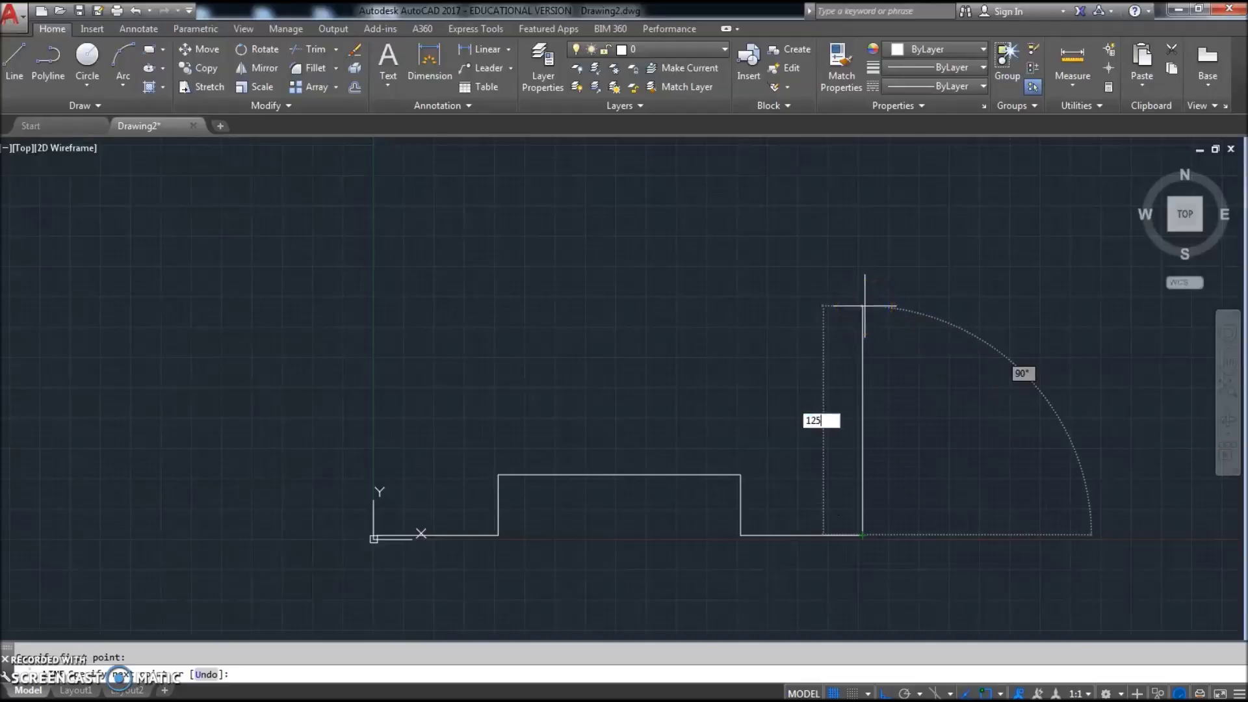
key(Return)
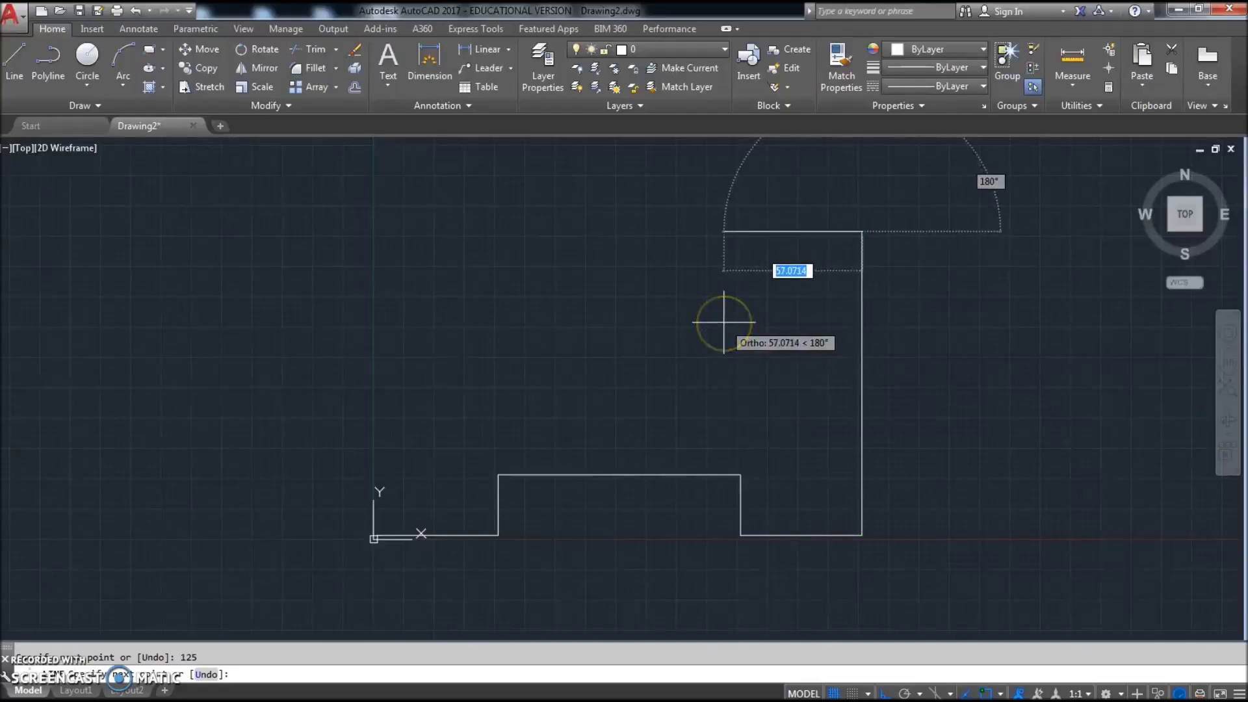
text(50)
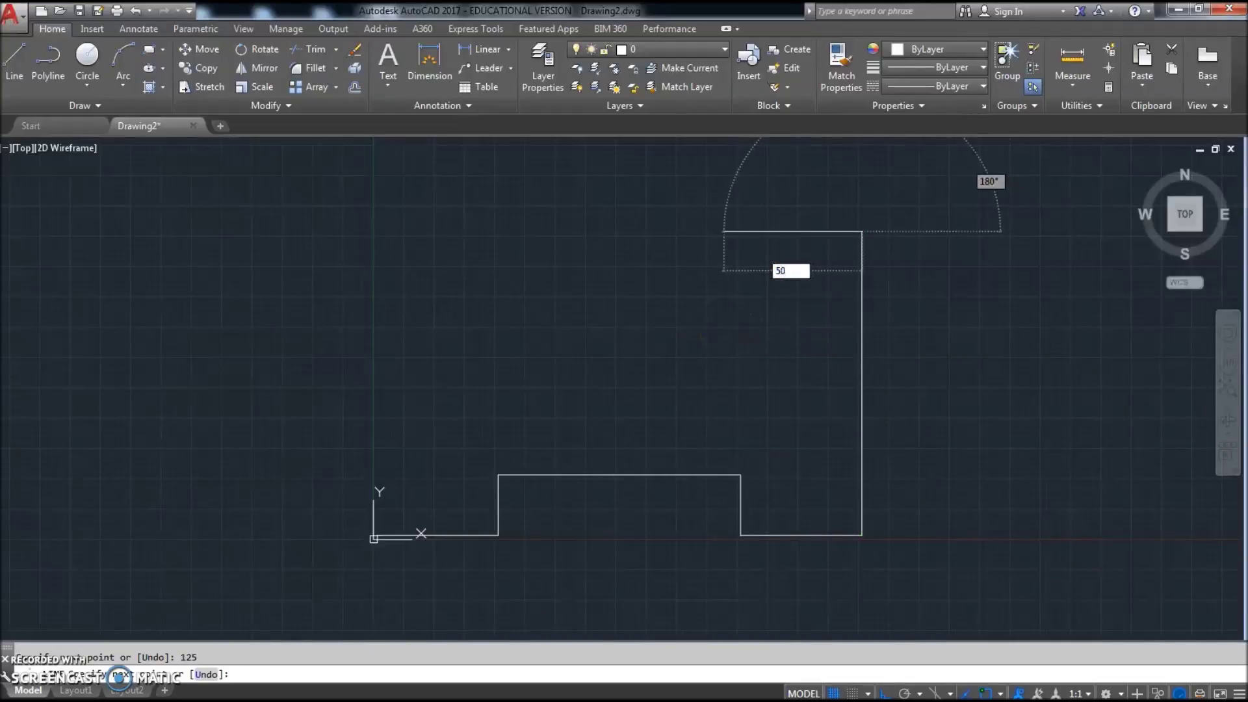
key(Return)
Draw the top notch (25 down, 100 left, 25 up), 50 left, then the 125-unit left side
text(25)
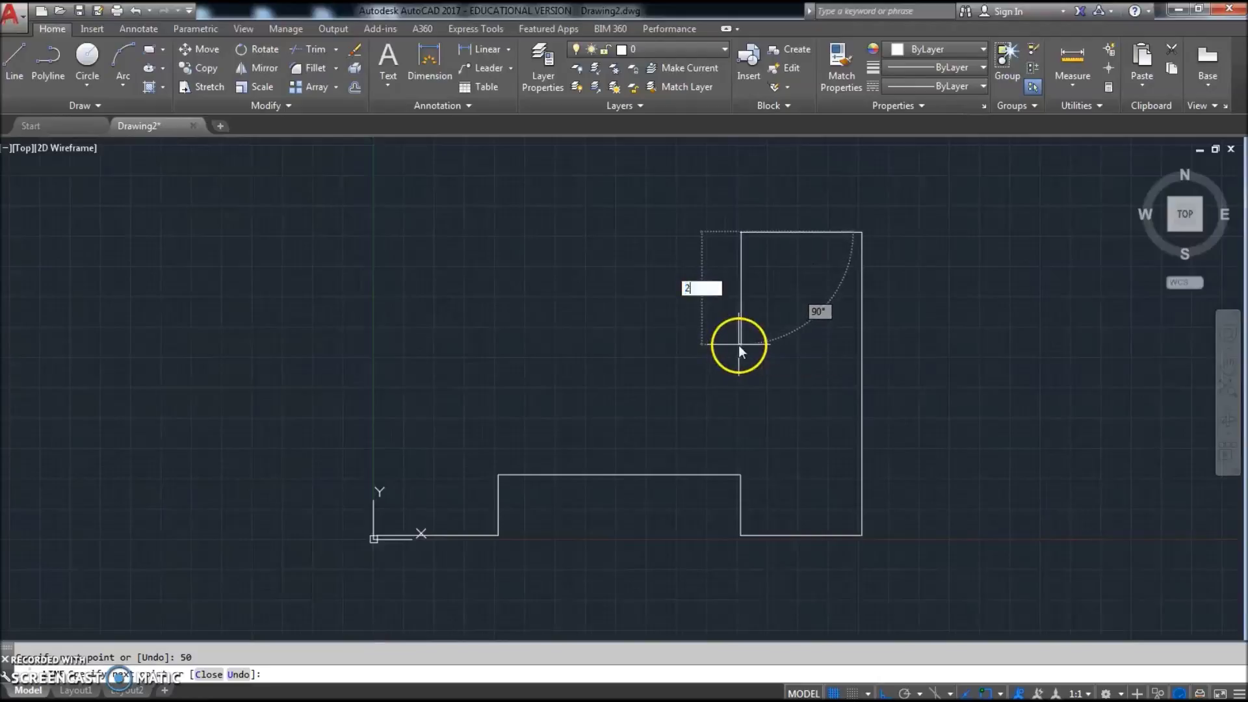
key(Return)
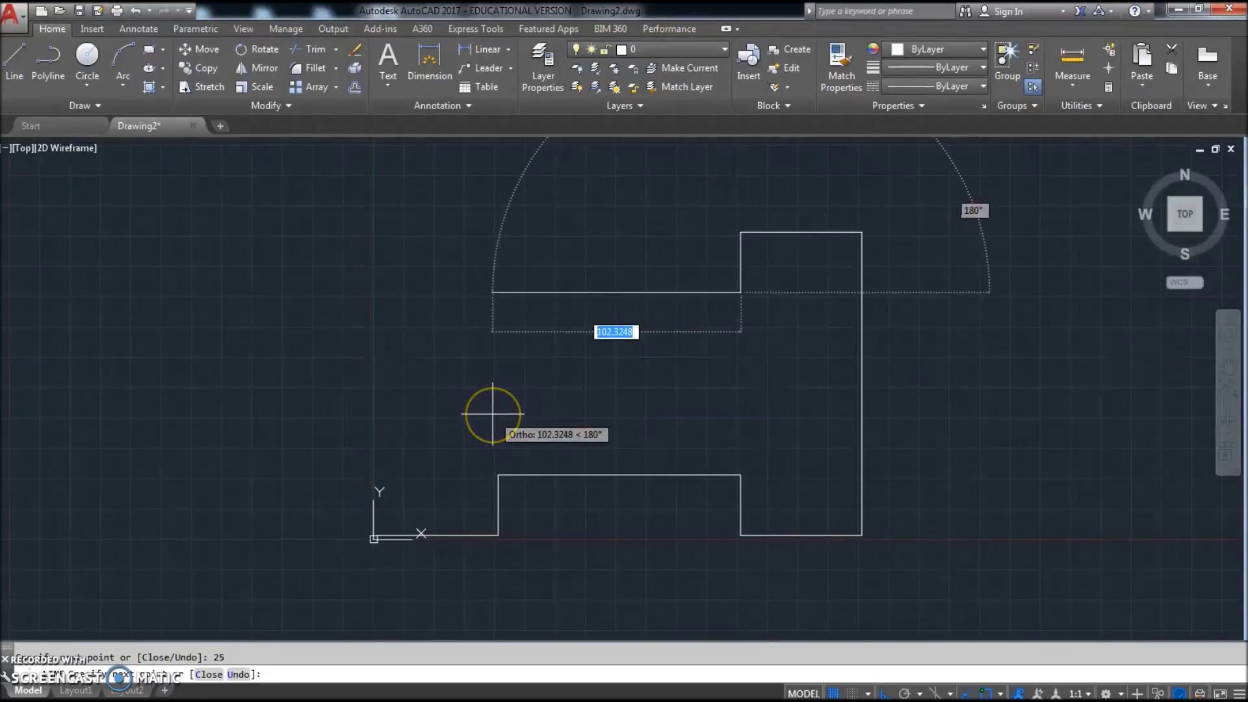
text(100)
key(Return)
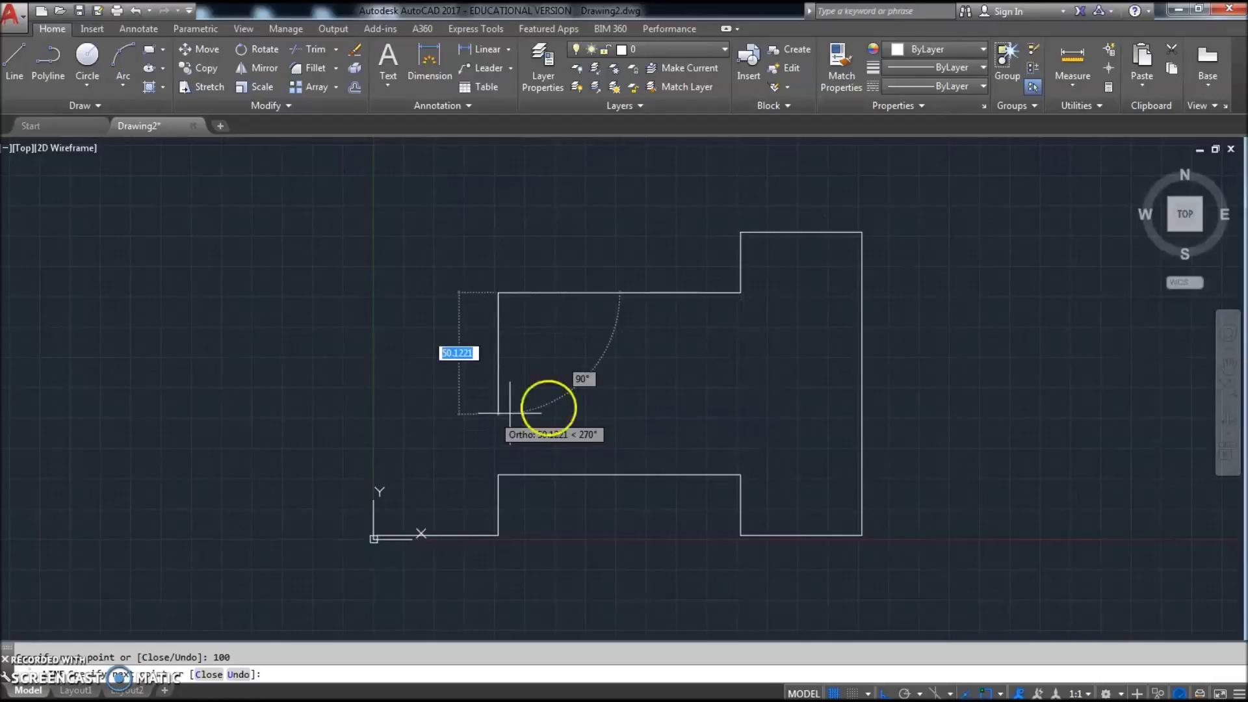
text(25)
key(Return)
text(50)
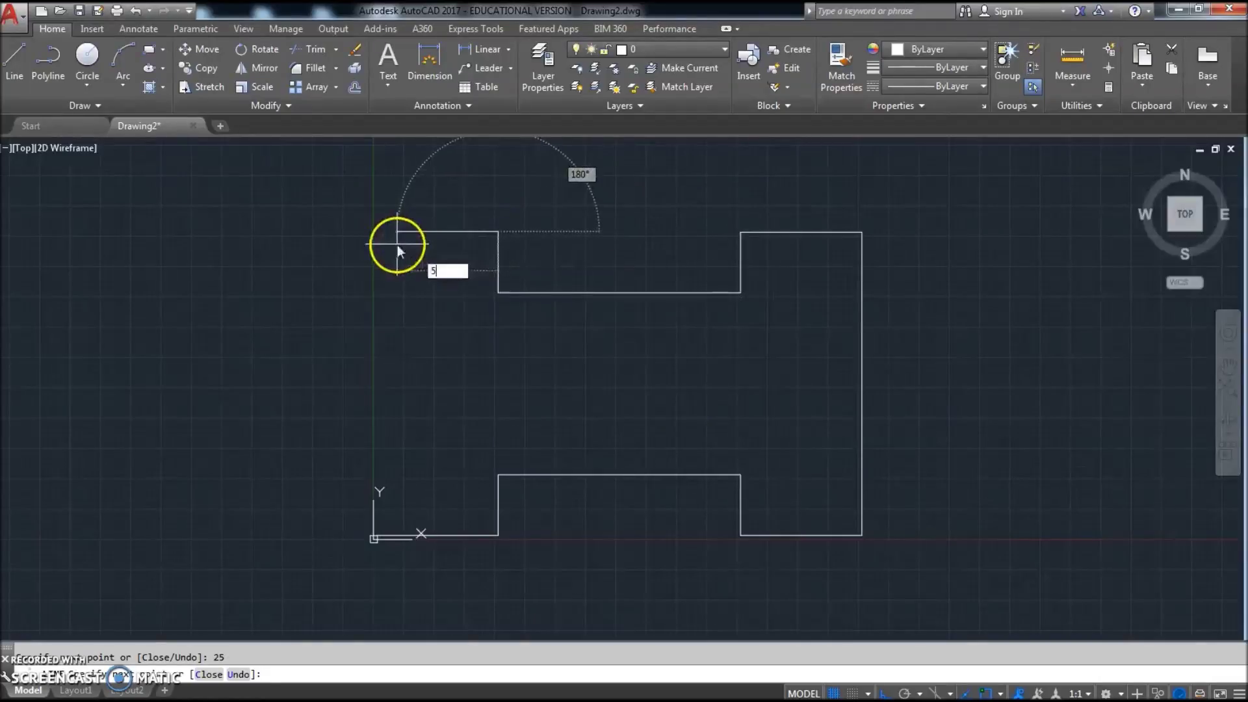
key(Return)
text(12)
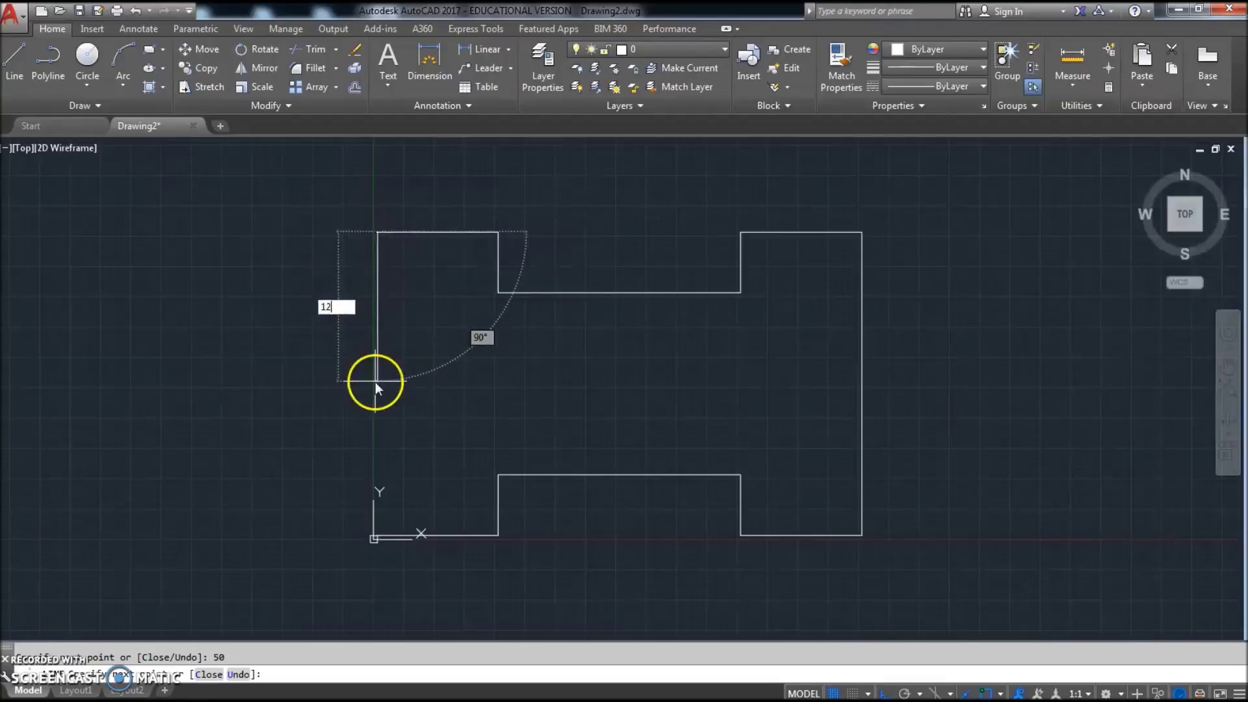
text(5)
key(Return)
key(Escape)
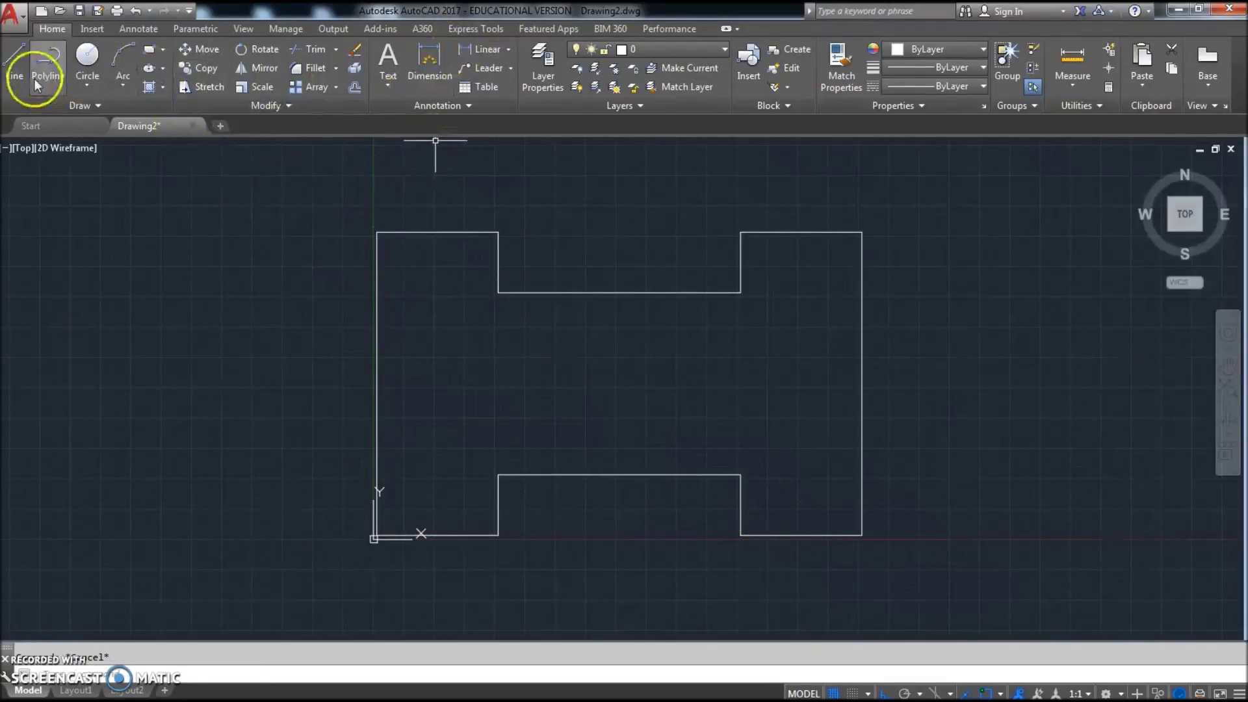
Save the drawing as 124-4-49A in the Desktop project folder, replacing the existing file
click(79, 13)
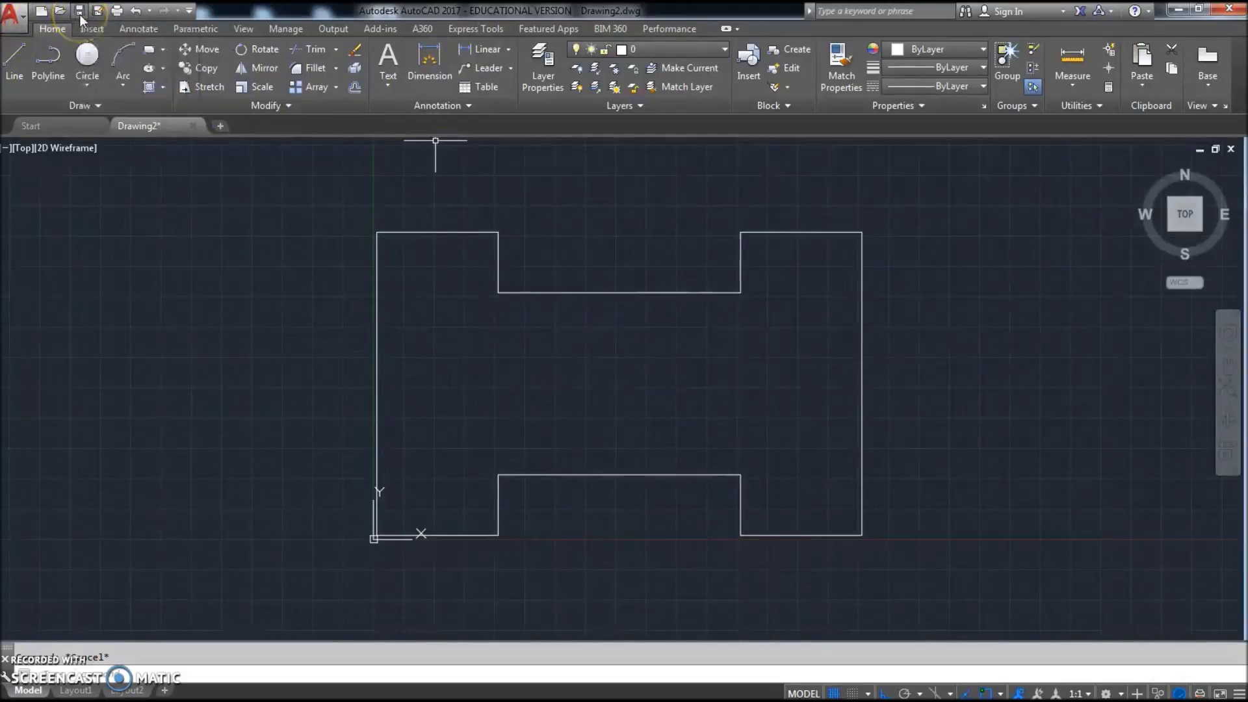
drag(479, 273, 513, 387)
scroll(513, 386, up, 1)
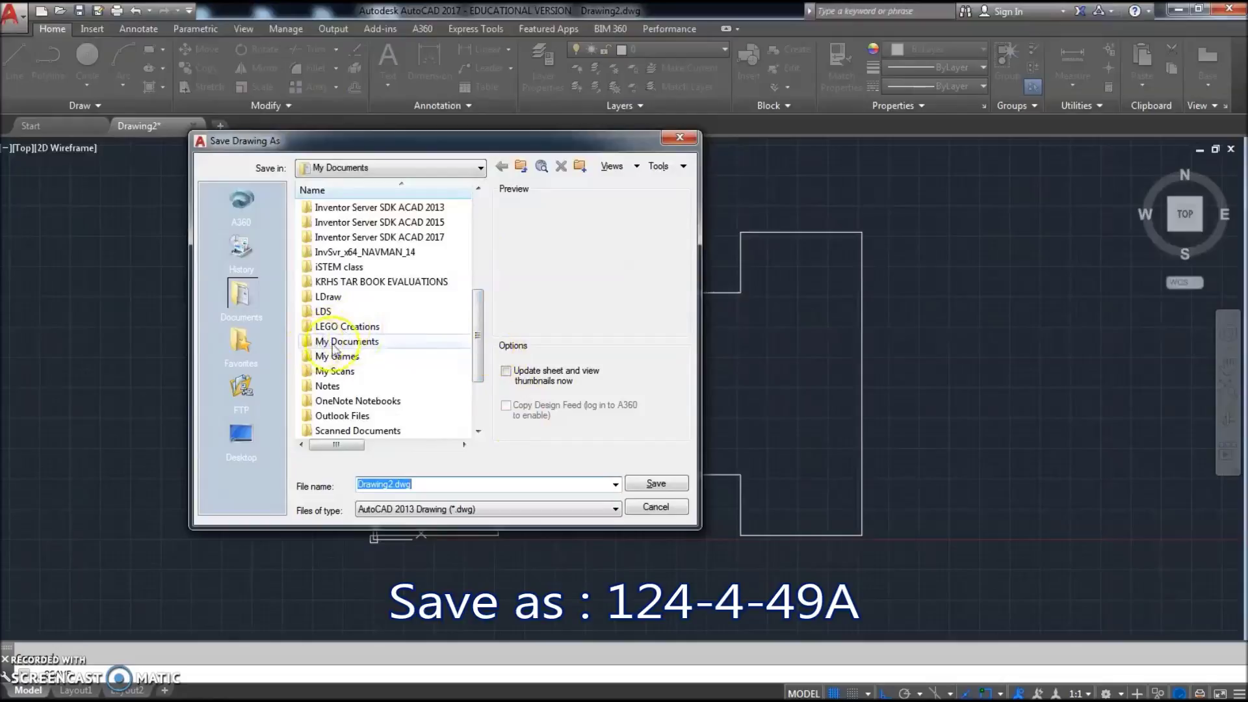
click(242, 433)
double_click(336, 312)
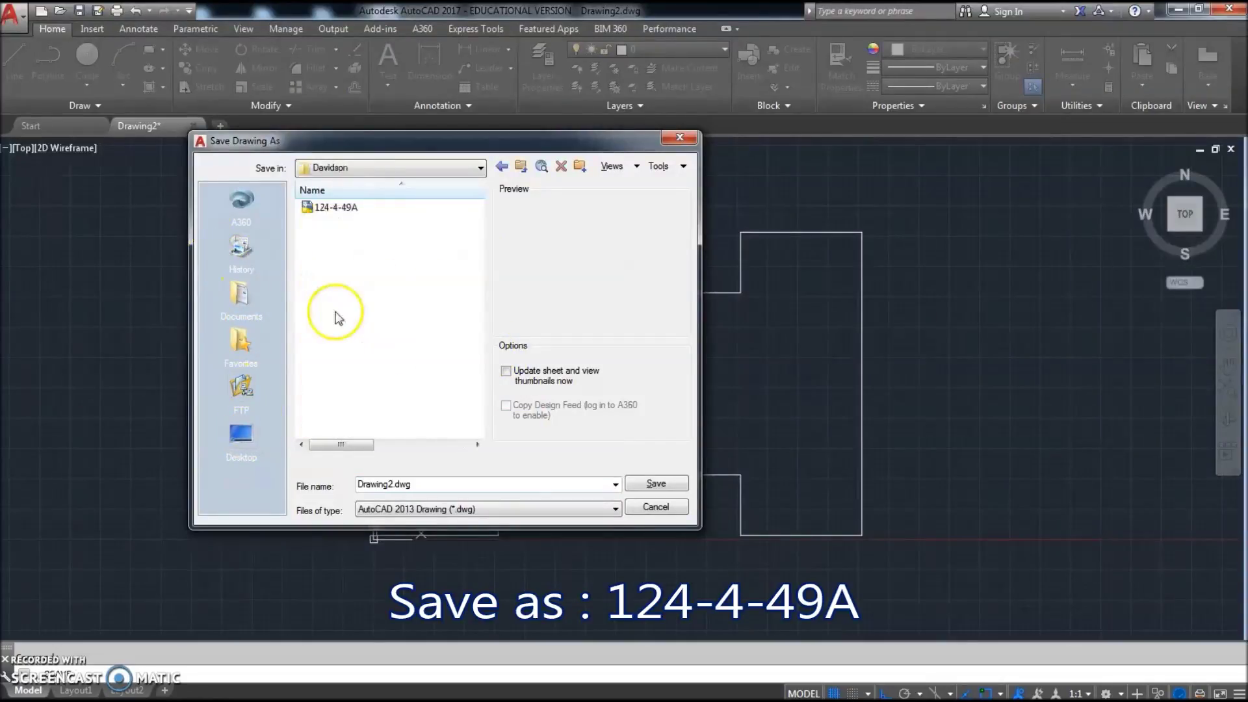
click(350, 208)
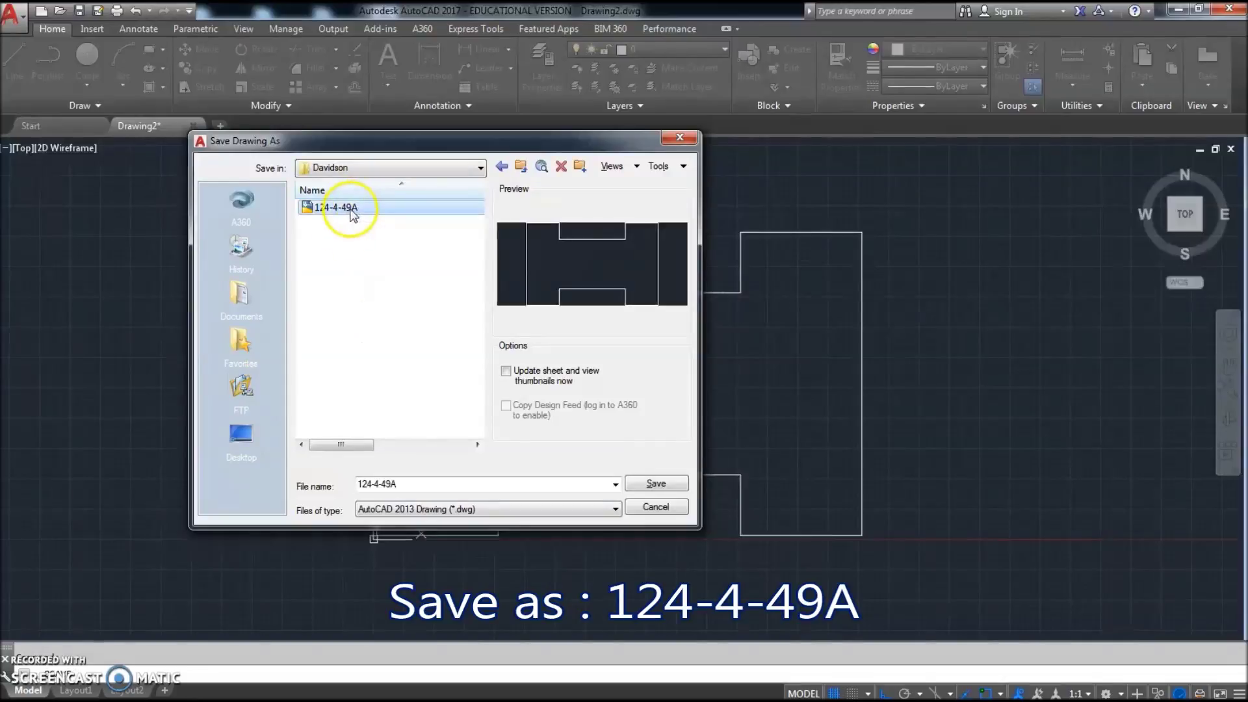
click(655, 484)
click(436, 373)
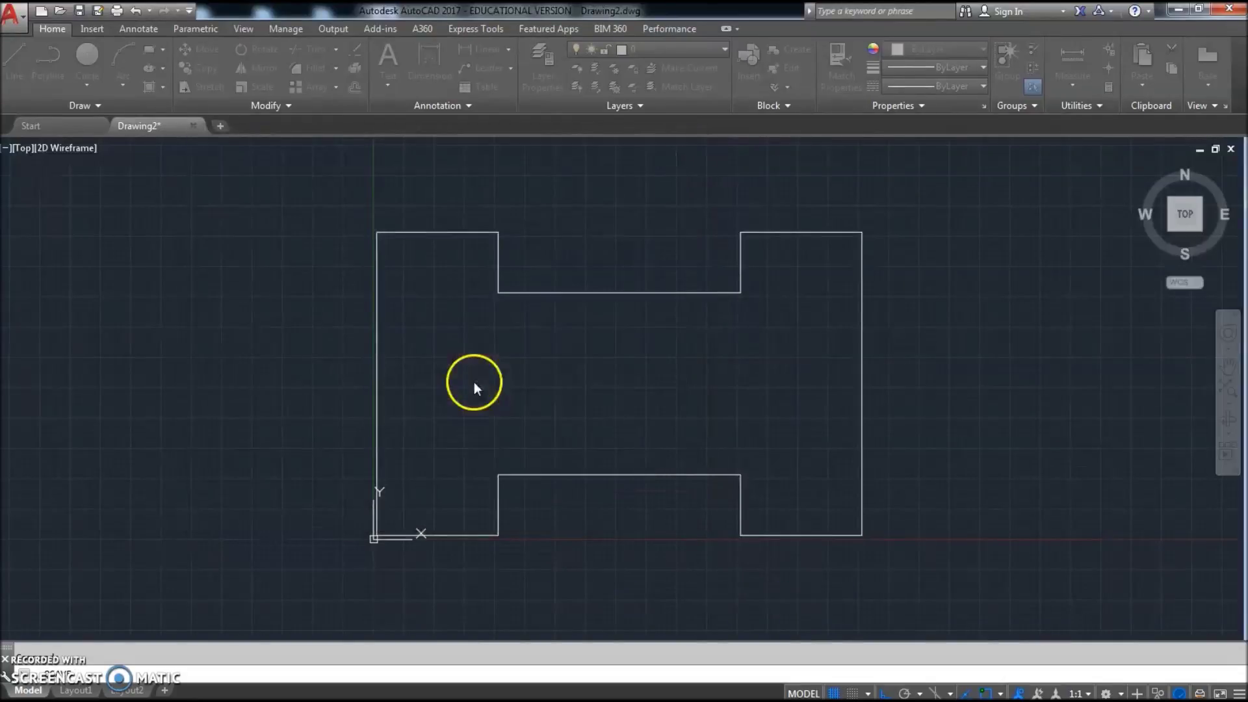
Zoom extents, quick-save, and preview a DWG To PDF.pc3 plot of the extents, centred
middle_click(575, 308)
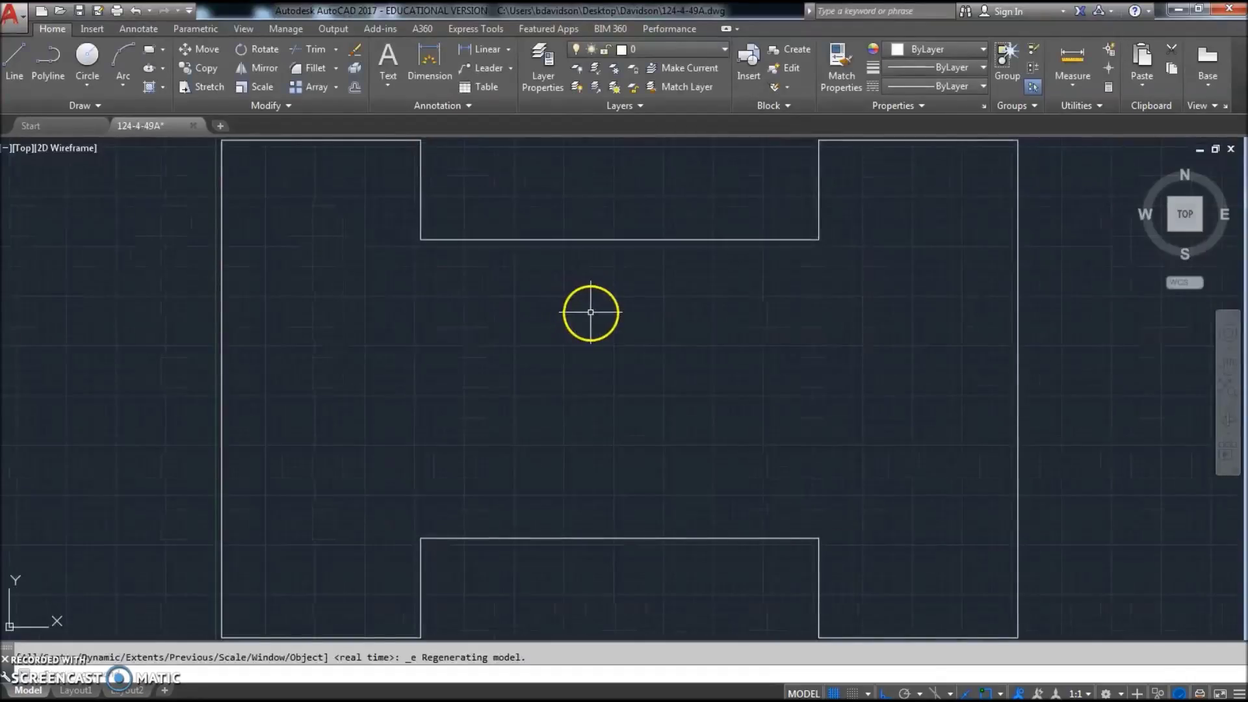
click(77, 13)
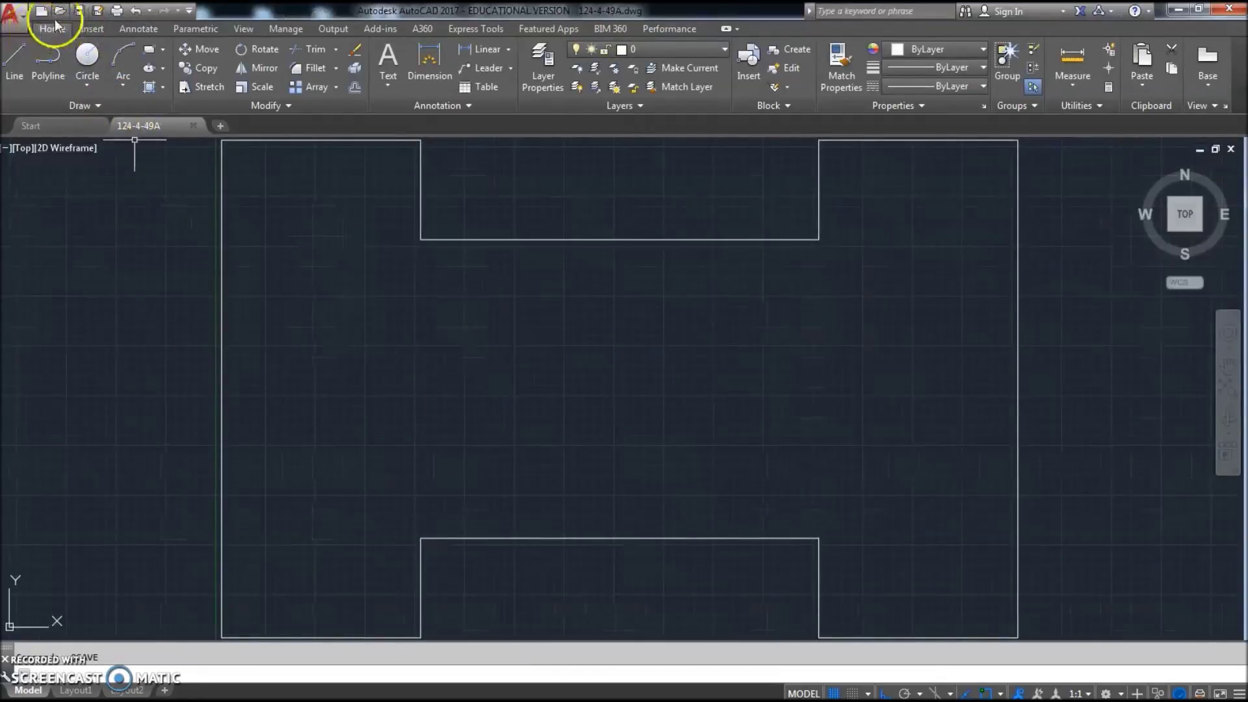
click(118, 11)
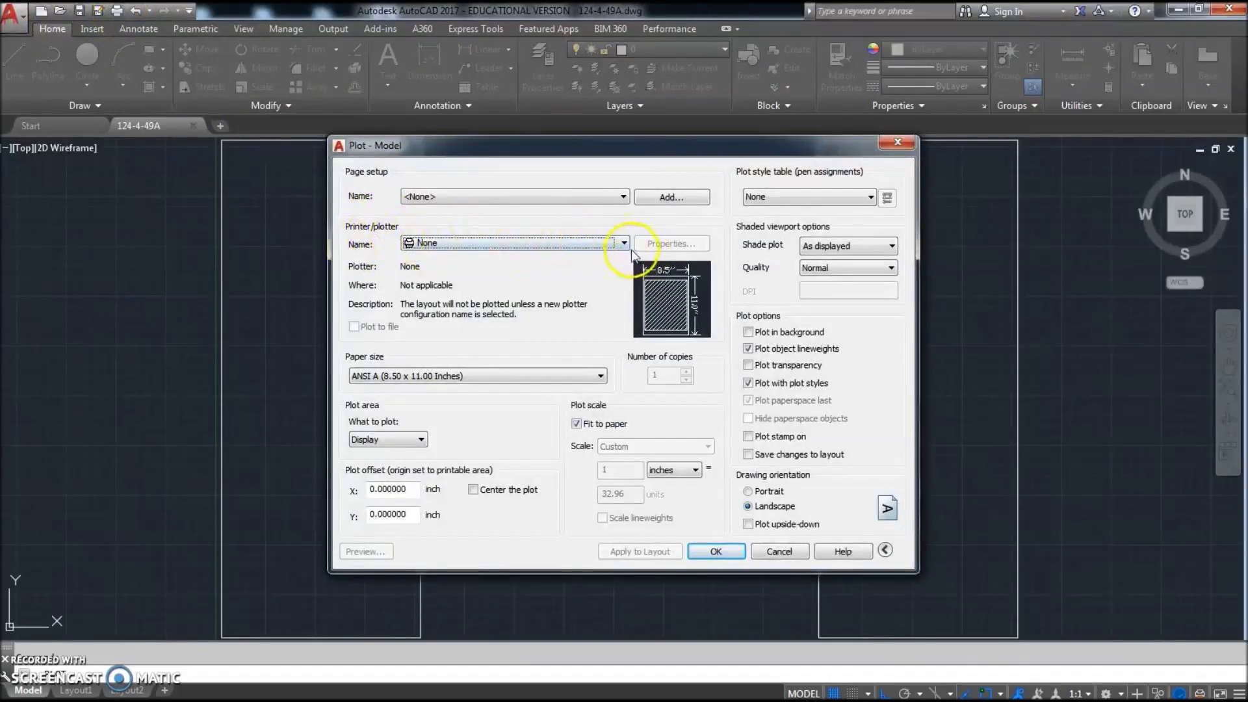
click(625, 245)
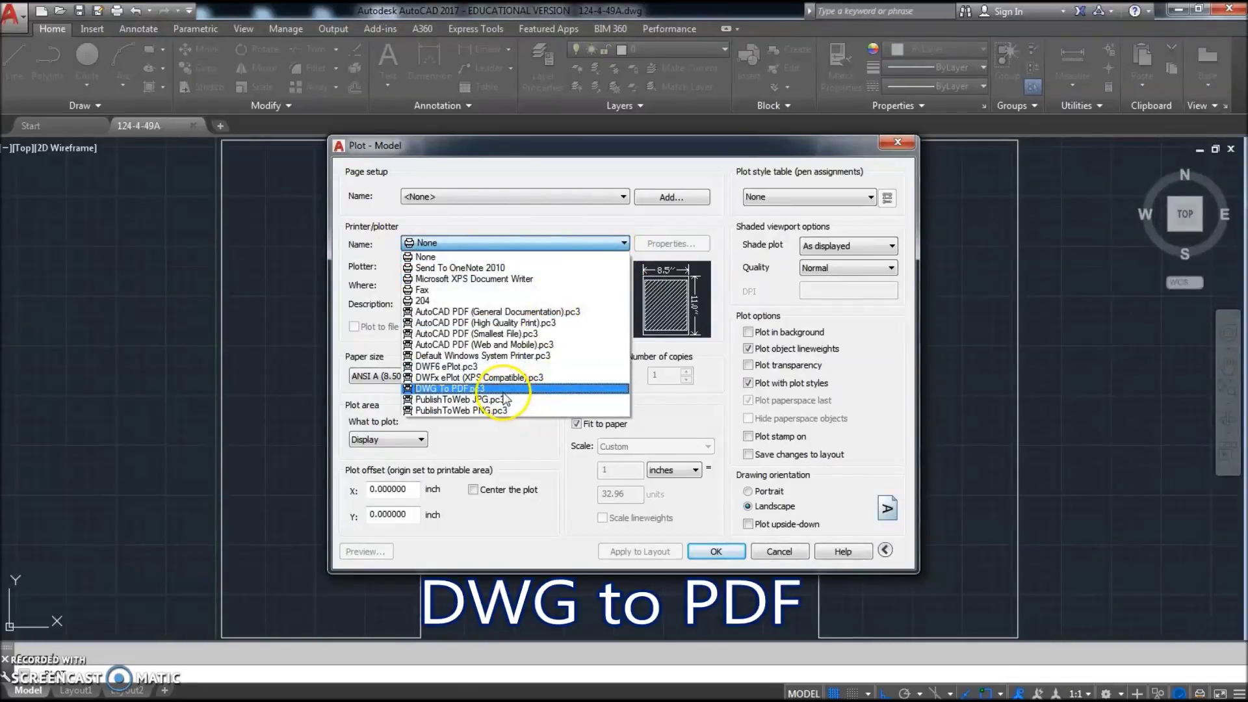
click(455, 389)
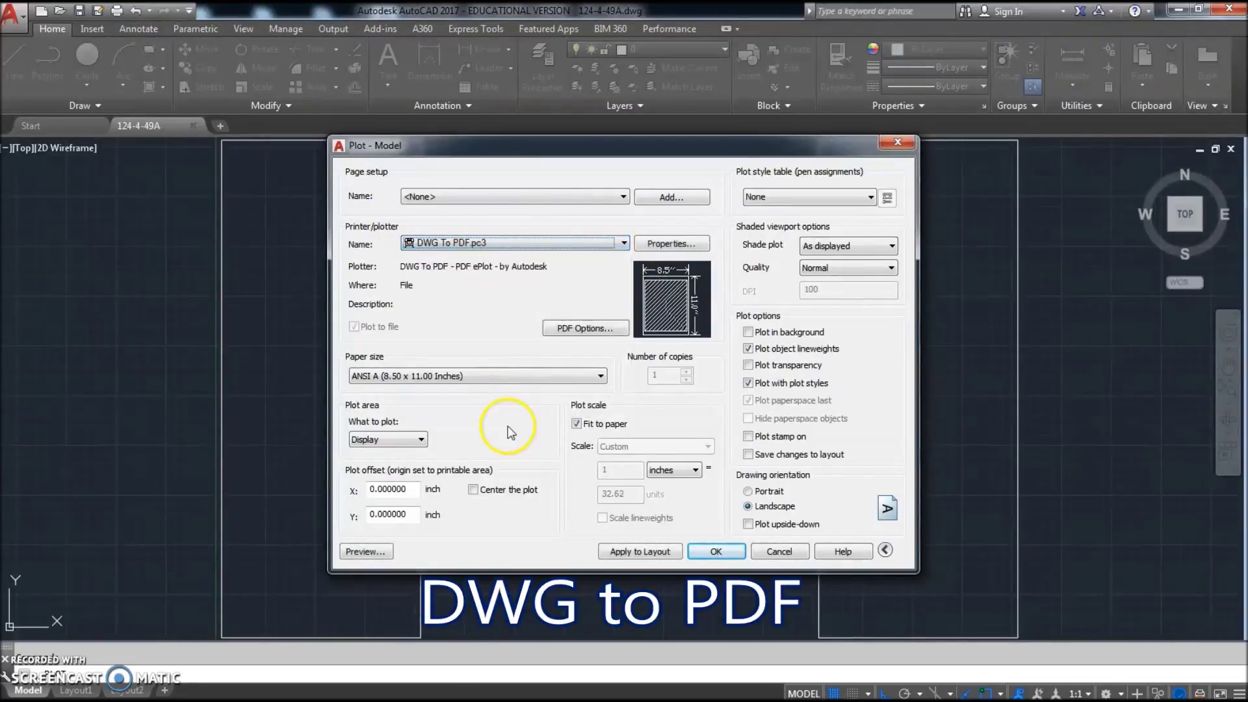
click(419, 441)
click(398, 464)
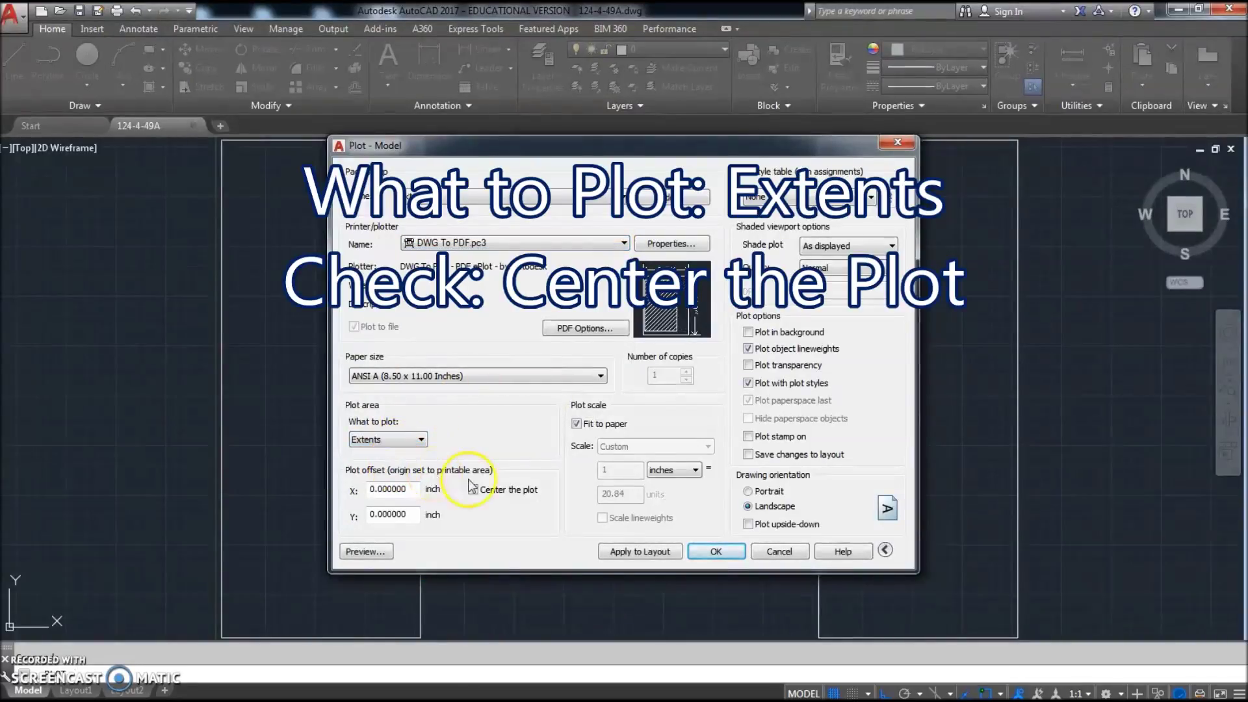
click(473, 490)
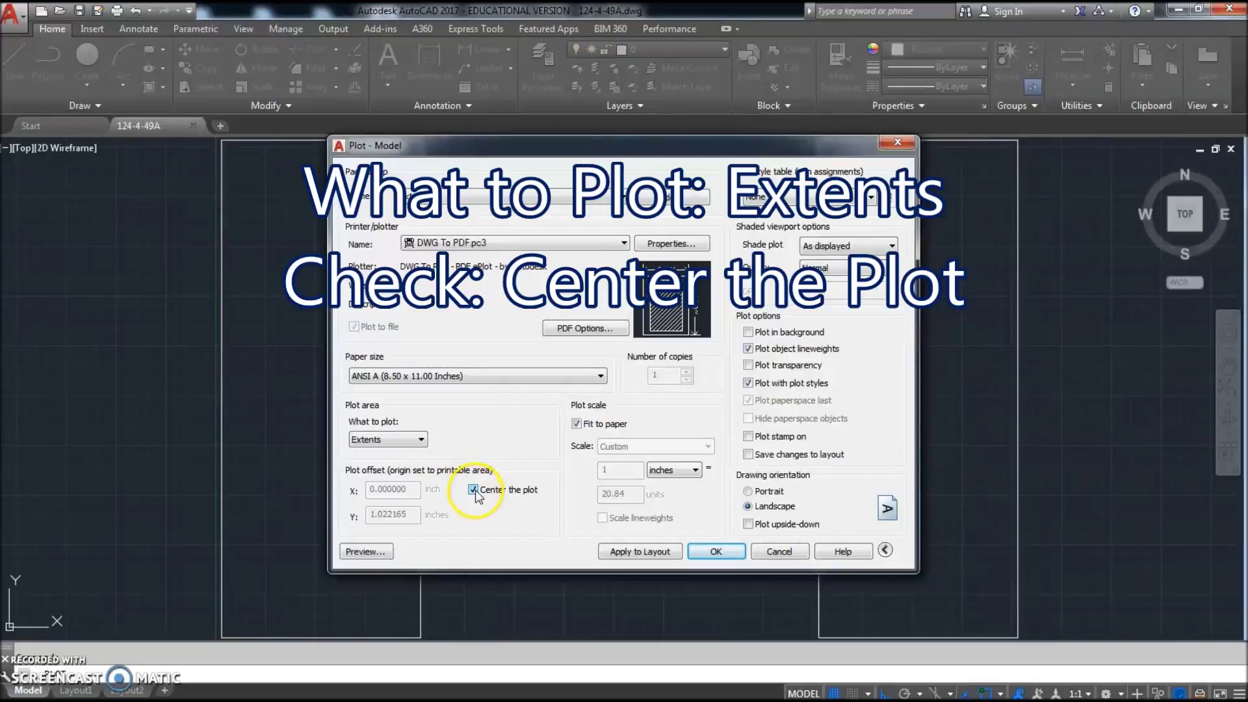
click(365, 551)
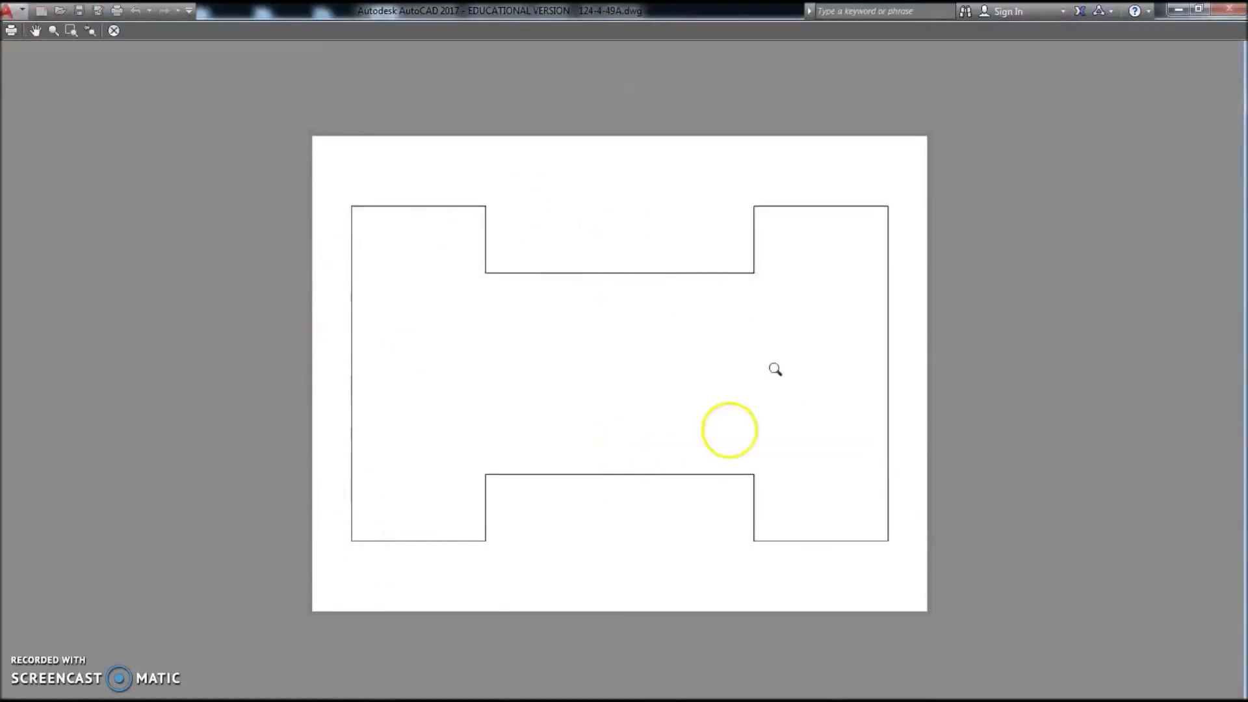
Plot from the preview to 124-4-49A-Model.pdf in the Desktop project folder, overwriting the old PDF
right_click(713, 343)
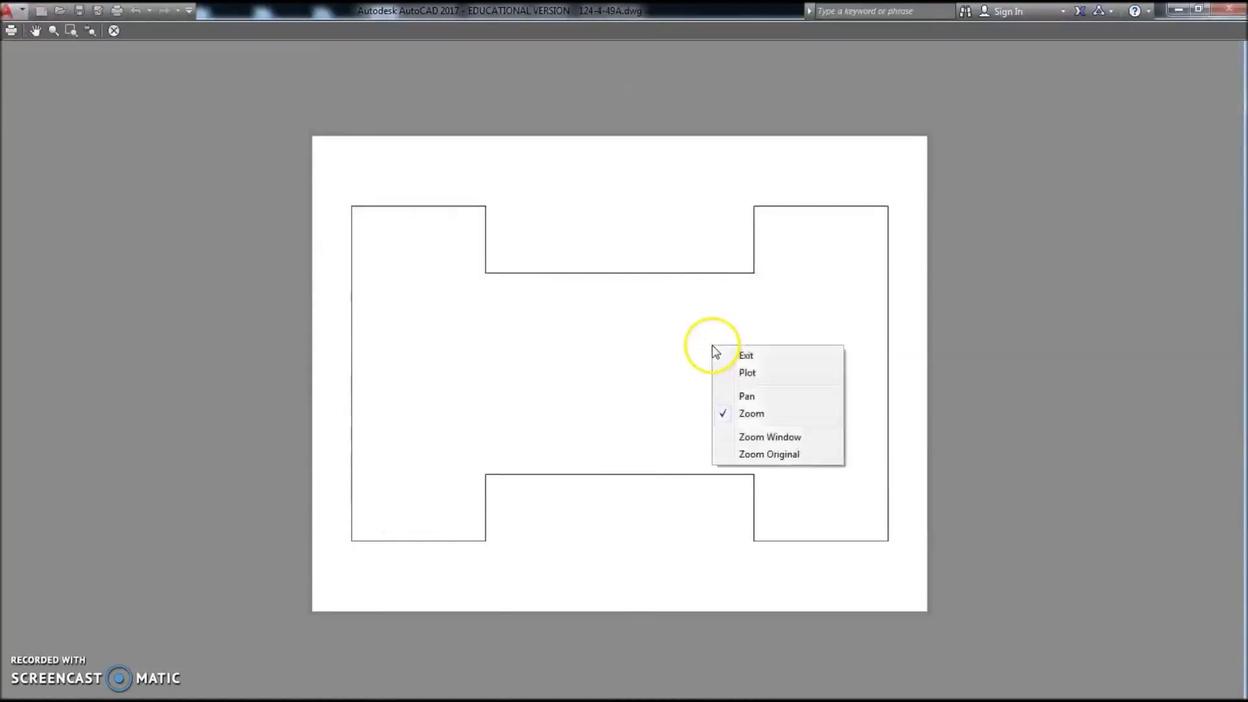
click(766, 372)
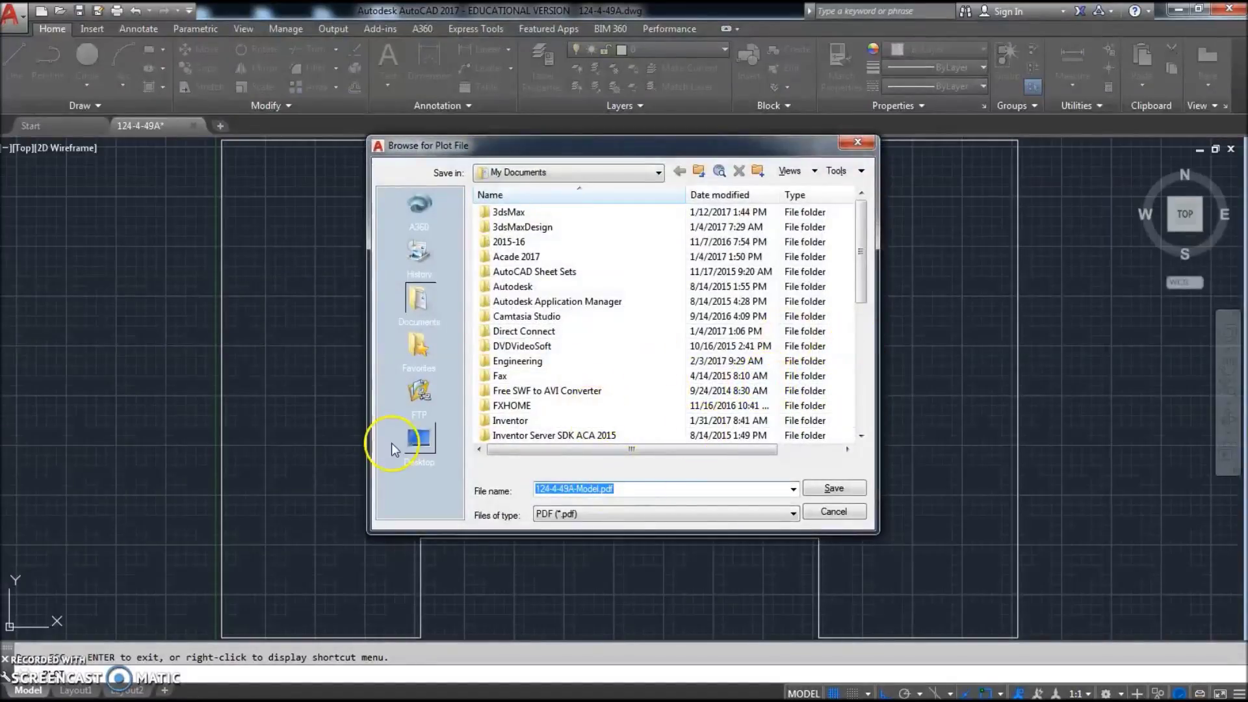
click(422, 442)
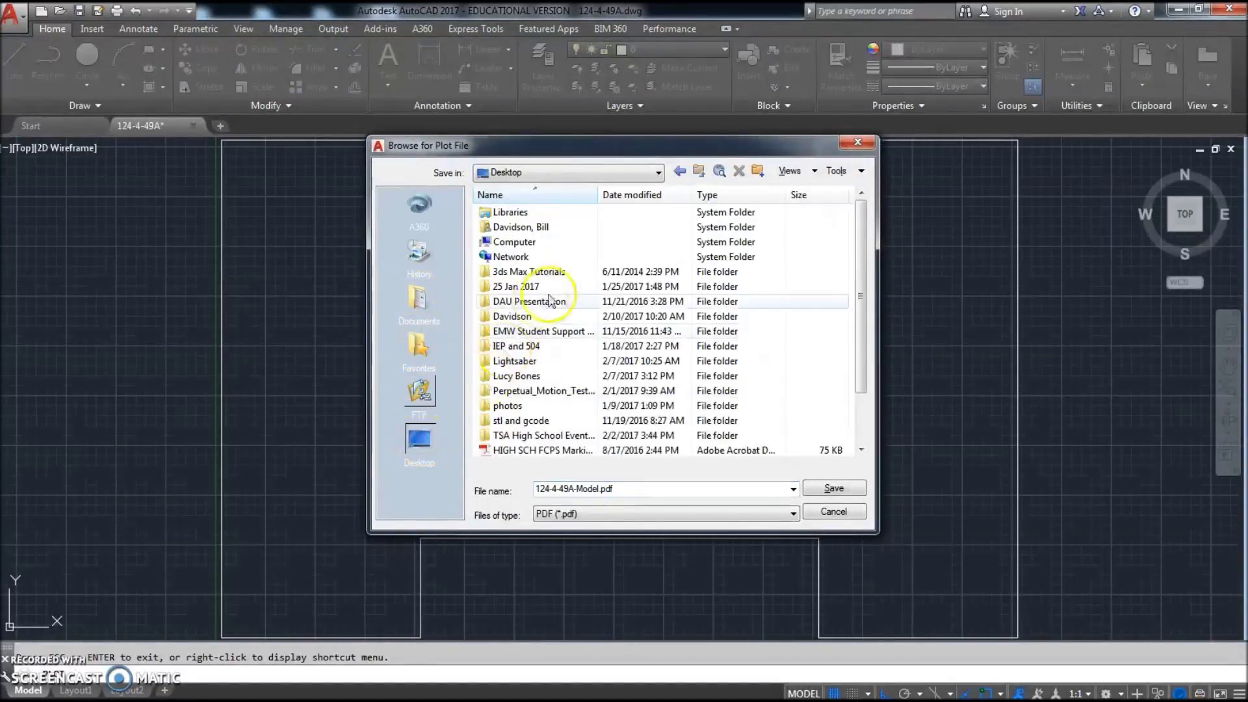
double_click(506, 318)
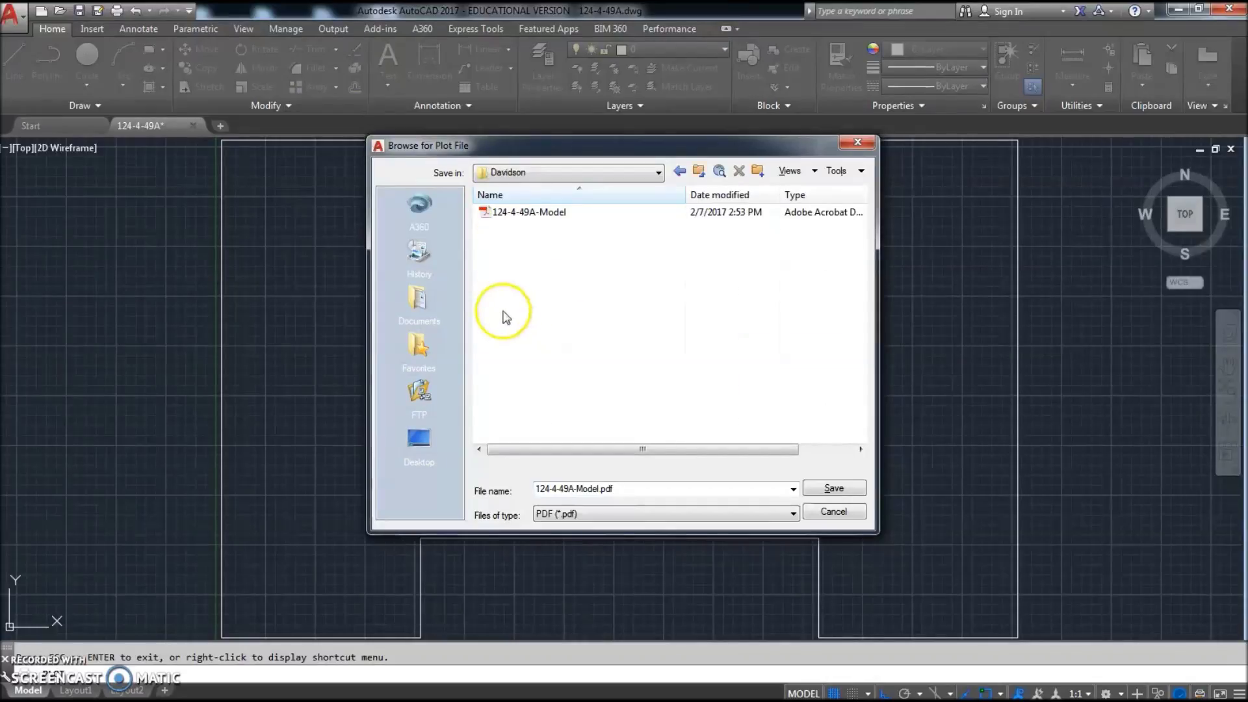
click(524, 217)
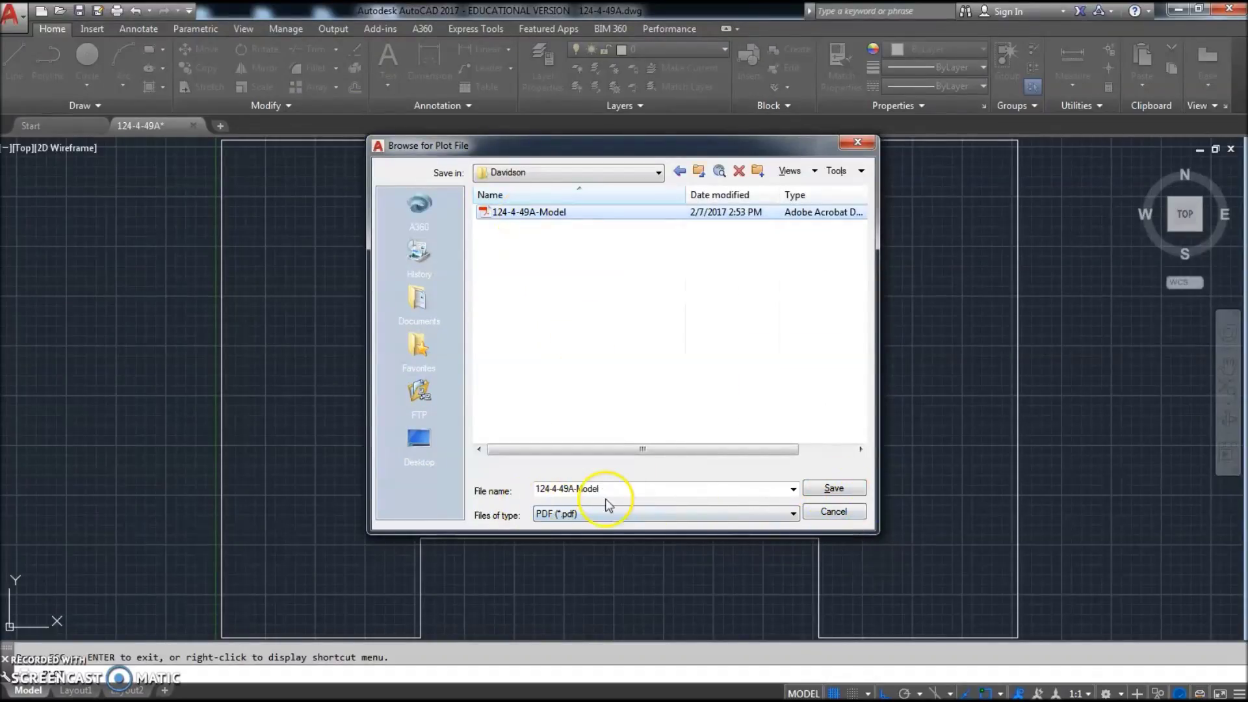
click(848, 488)
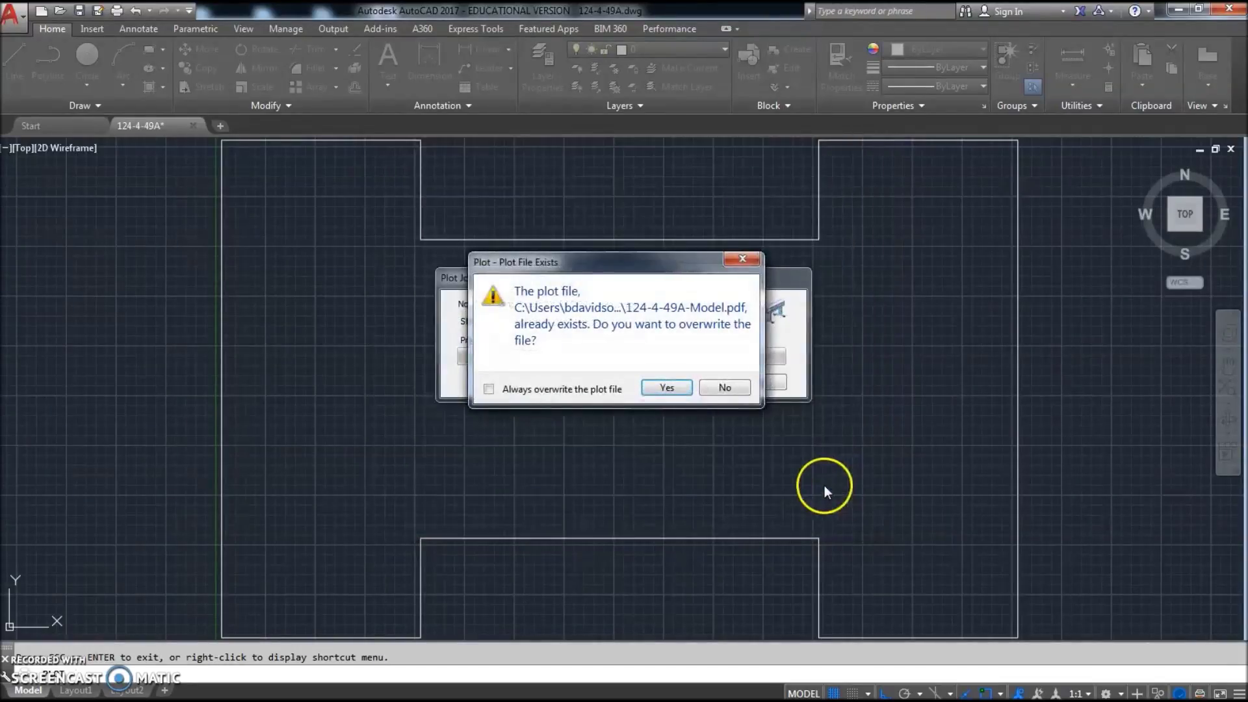
click(667, 388)
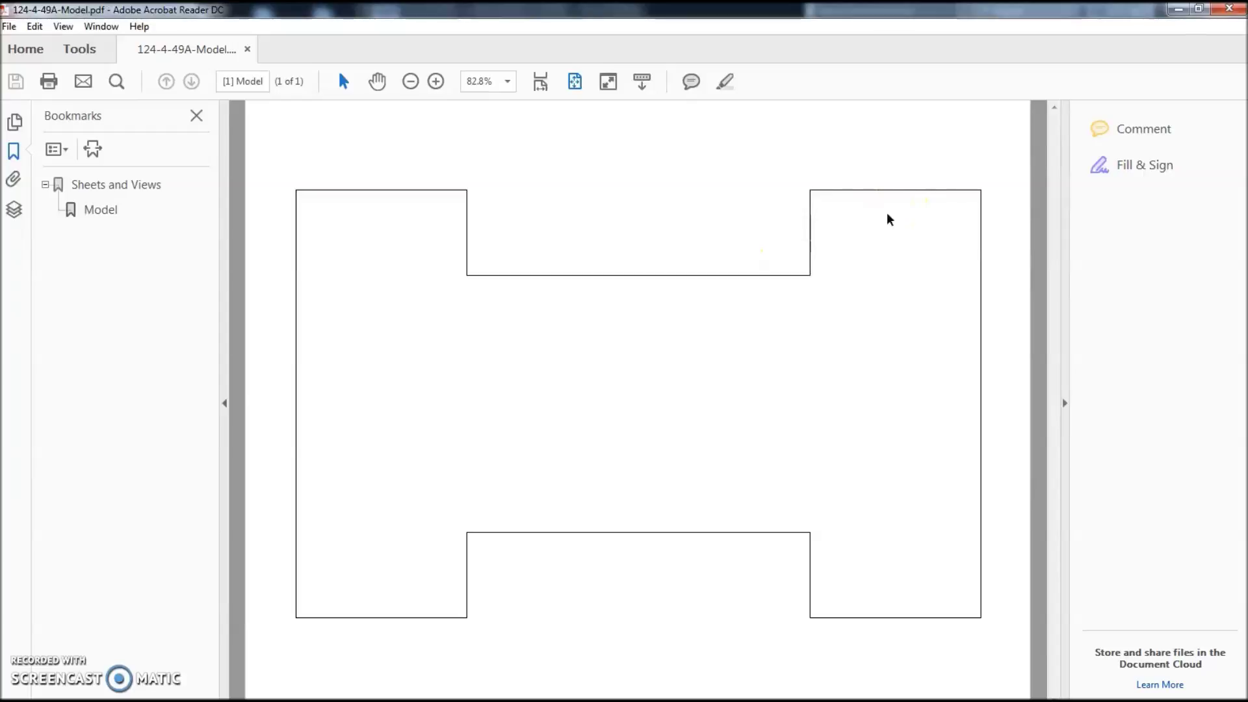
click(868, 228)
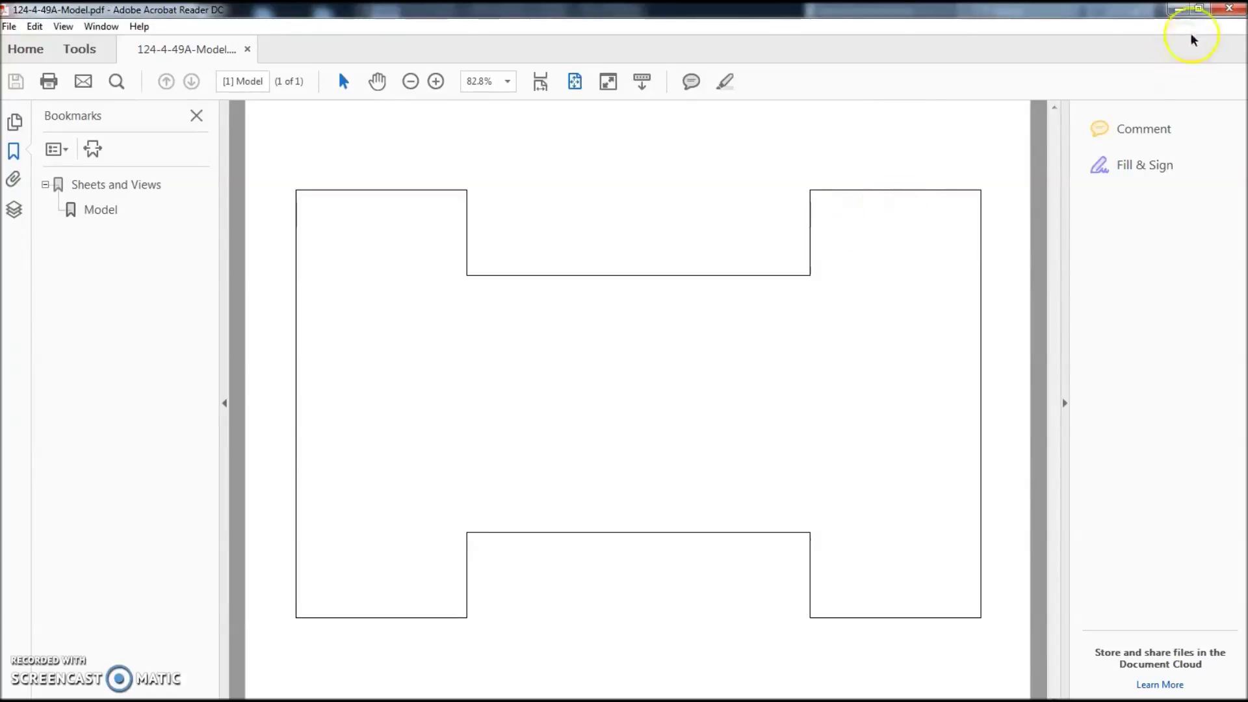